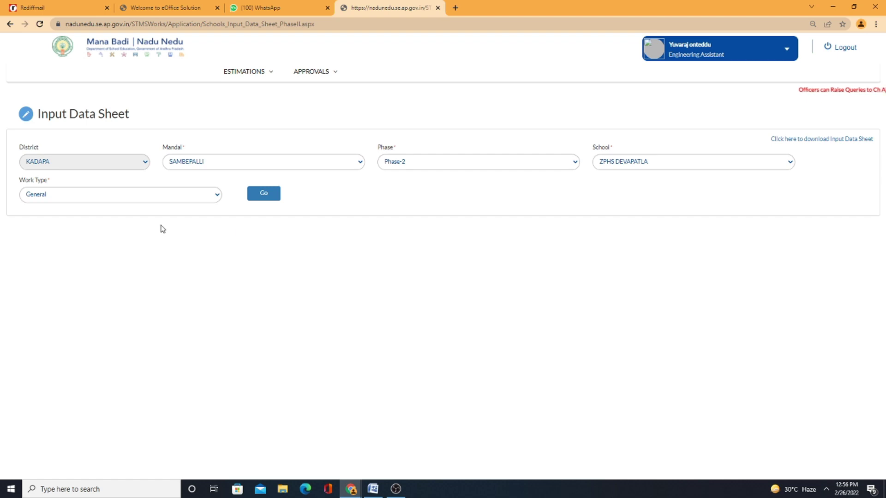
Load the General input data sheet for ZPHS DEVAPATLA and review its existing infrastructure and school requirements sections.
click(261, 197)
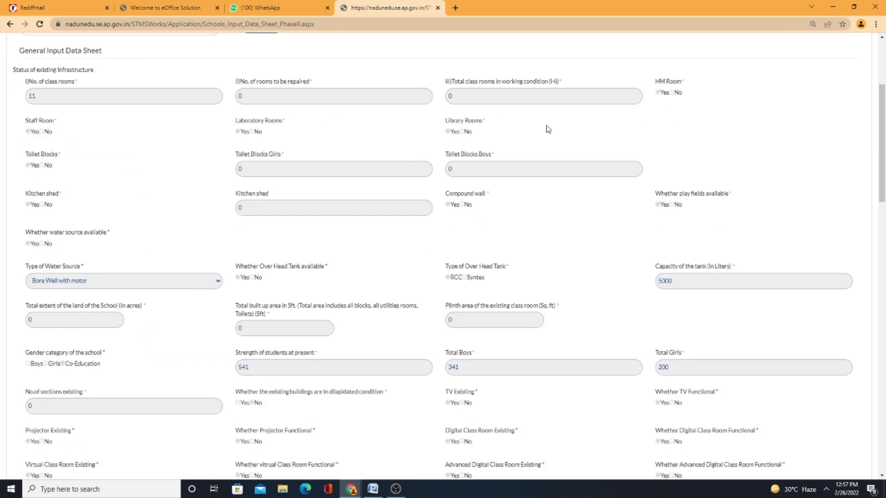
scroll(170, 233, down, 10)
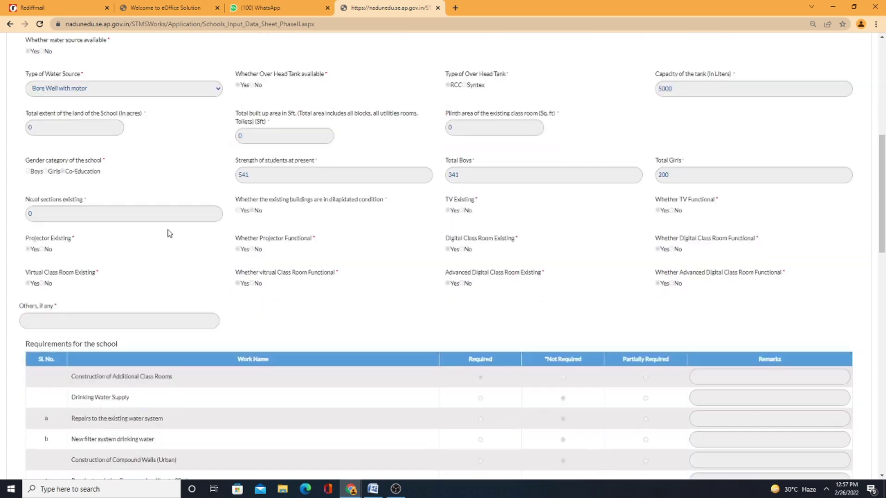
scroll(170, 234, down, 12)
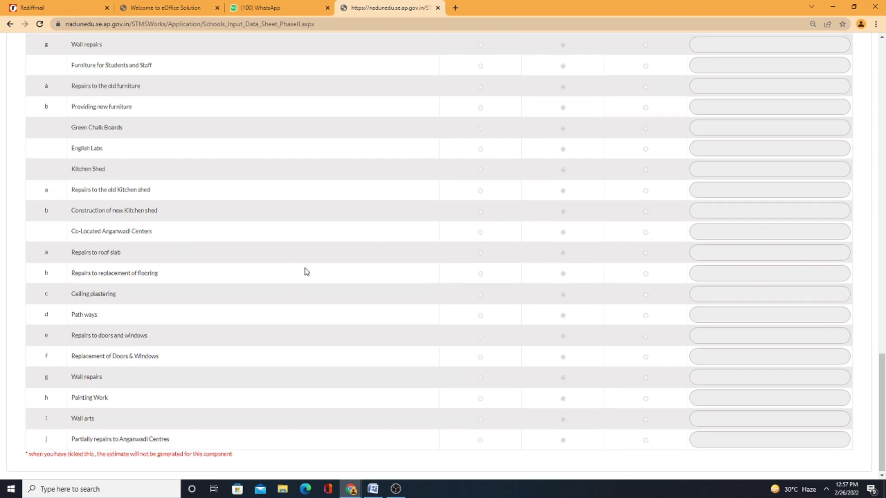
scroll(304, 271, up, 20)
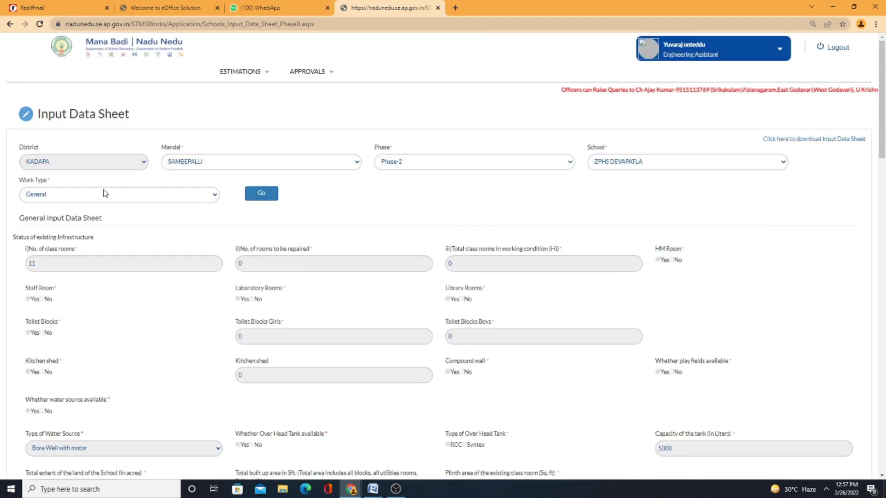
Load the Construction of Toilet with Running Water input sheet and review its fields.
click(103, 193)
click(104, 215)
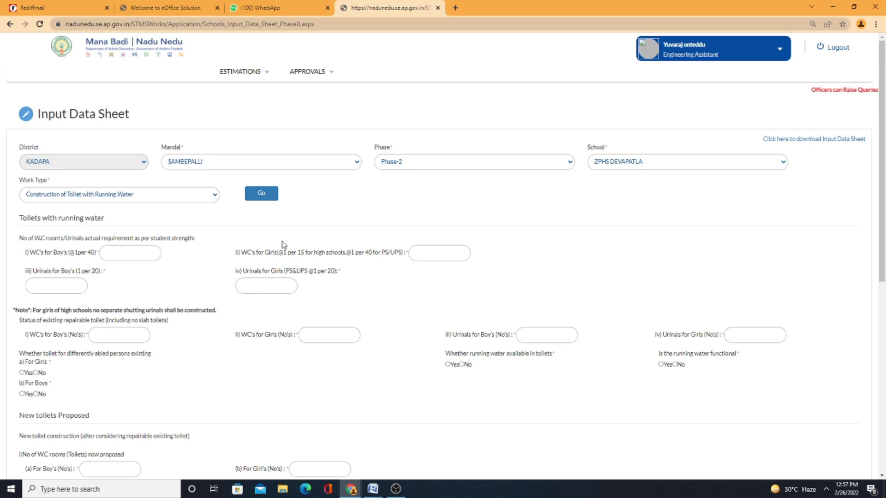
scroll(283, 244, down, 3)
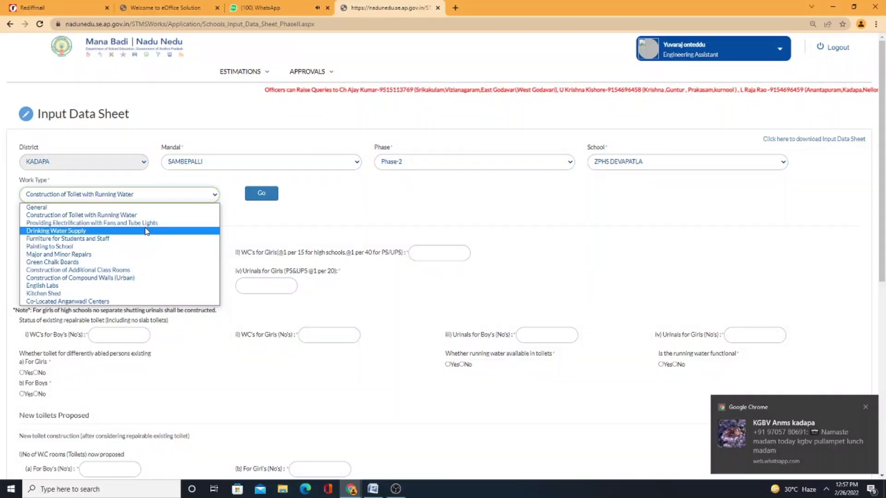
Load the Providing Electrification with Fans and Tube Lights sheet and review its Discom connection status and concealed wiring fields.
click(200, 227)
click(262, 202)
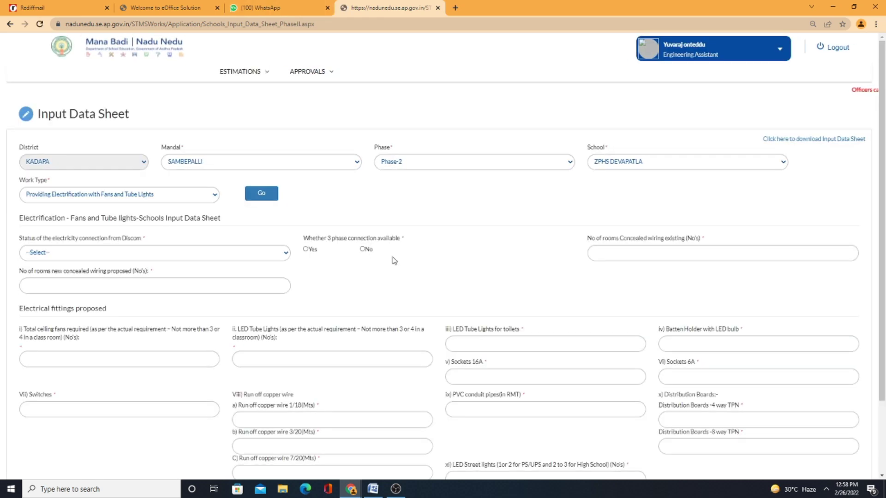
click(176, 257)
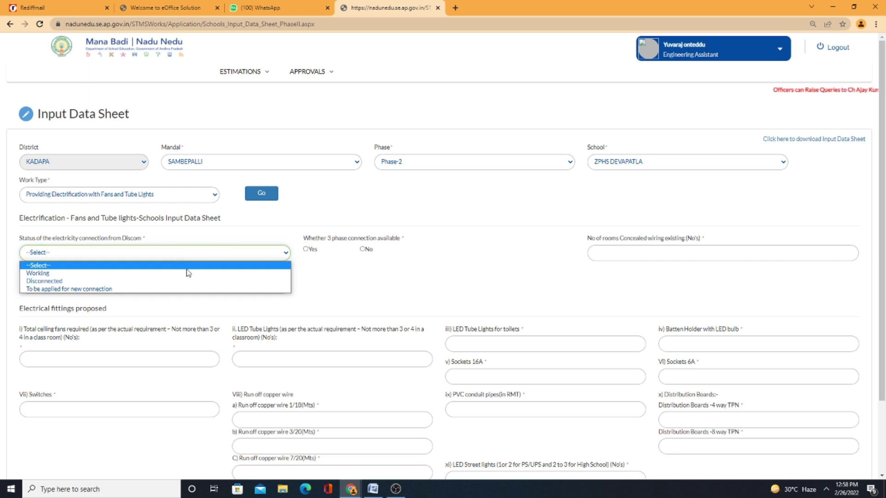
click(376, 230)
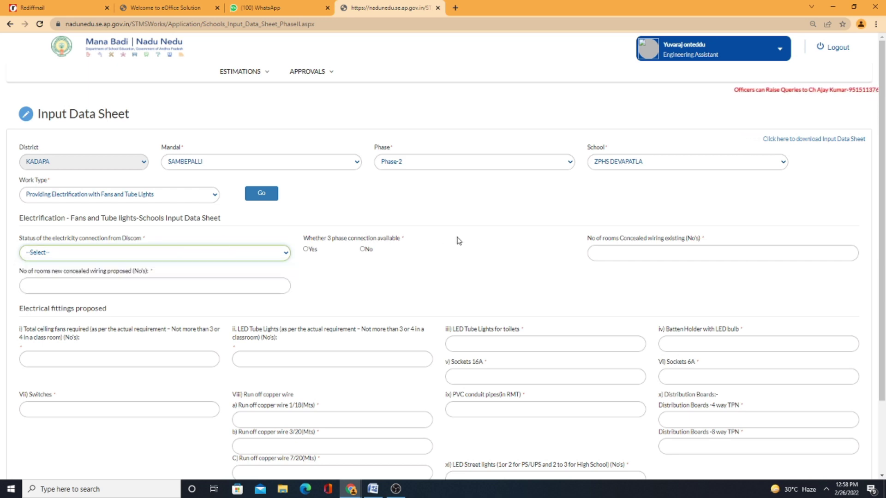
click(599, 252)
scroll(374, 298, down, 1)
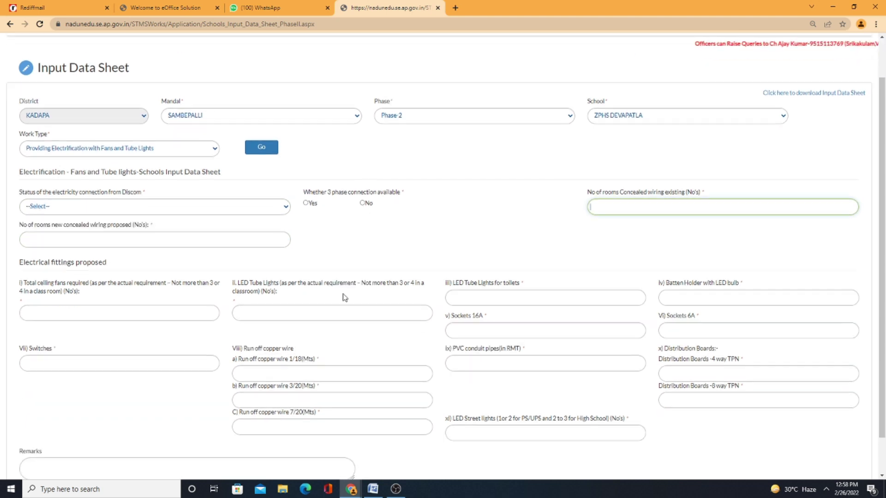
click(193, 237)
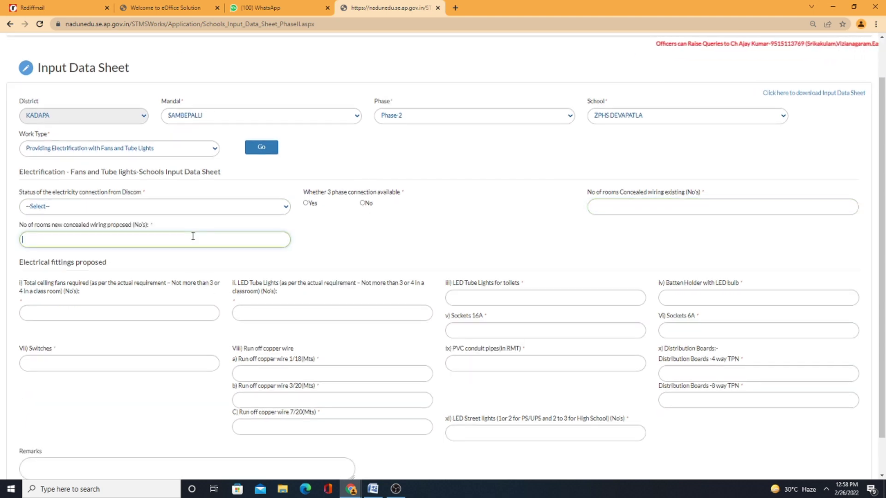
Examine the proposed electrical fittings fields, including ceiling fans, LED lights, sockets, switches, copper wire, PVC conduit pipes and distribution boards.
click(168, 303)
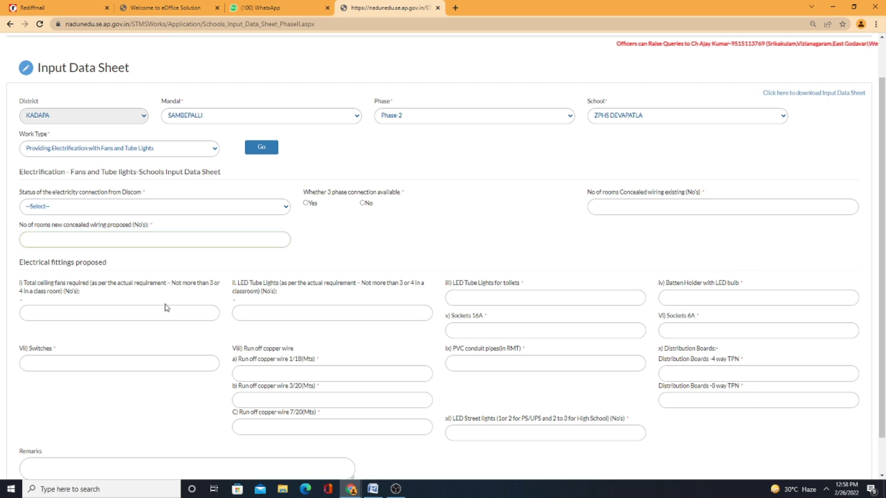
click(285, 313)
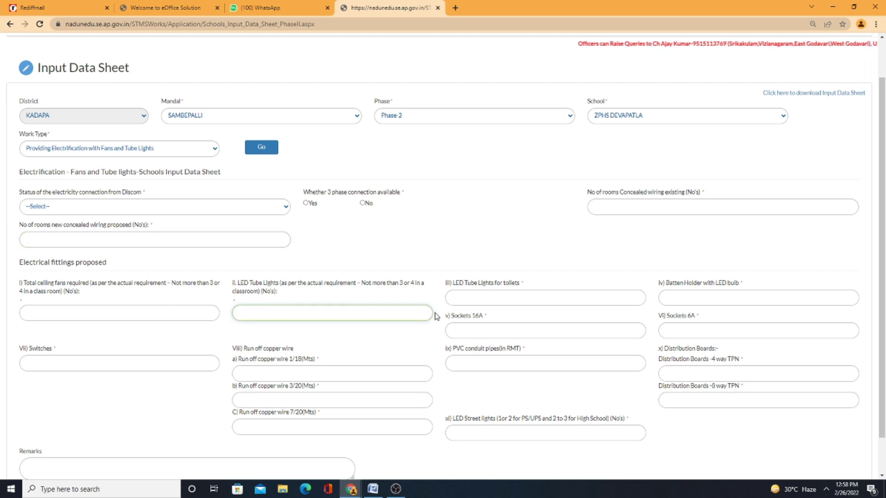
scroll(285, 313, down, 1)
click(480, 257)
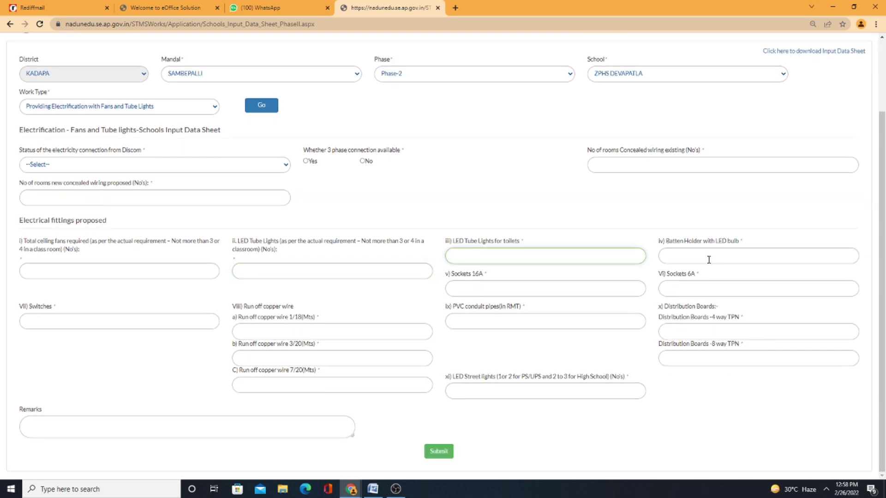
click(708, 257)
click(483, 291)
click(684, 294)
click(117, 323)
click(271, 327)
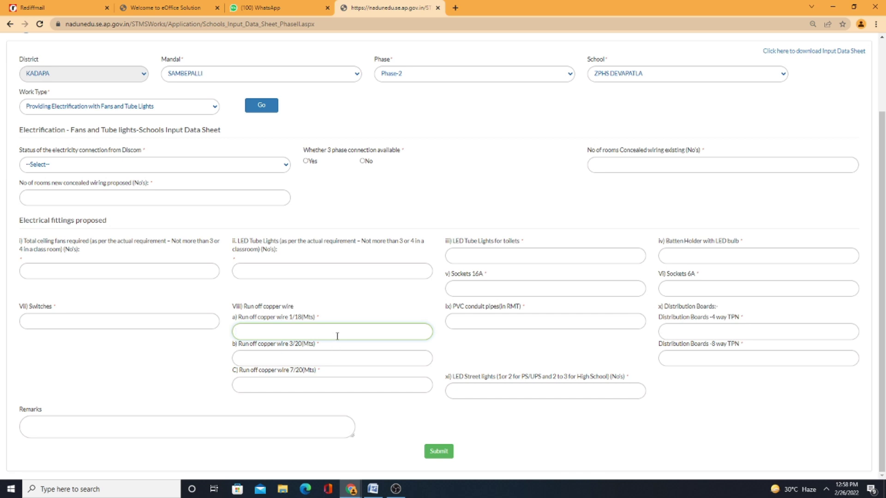
click(480, 321)
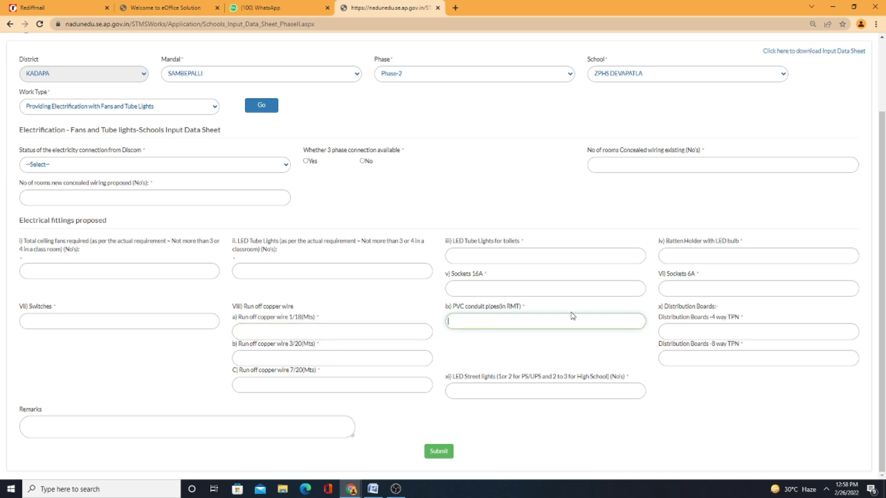
click(683, 327)
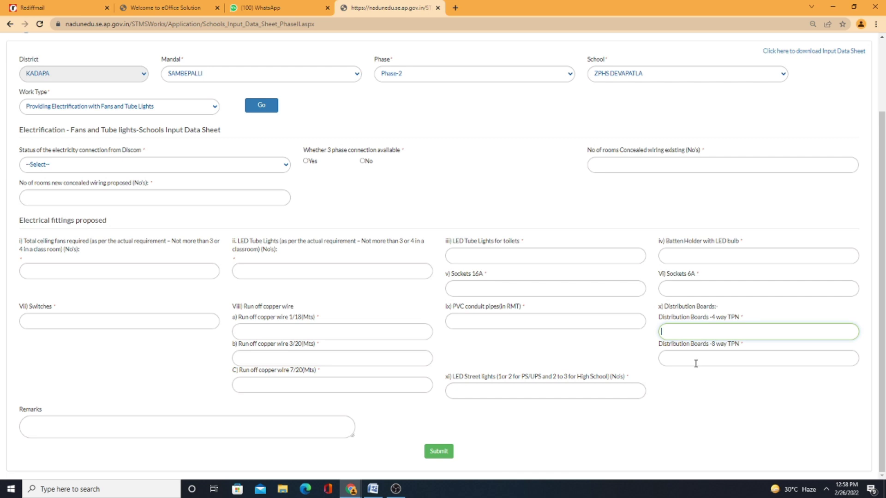
click(334, 333)
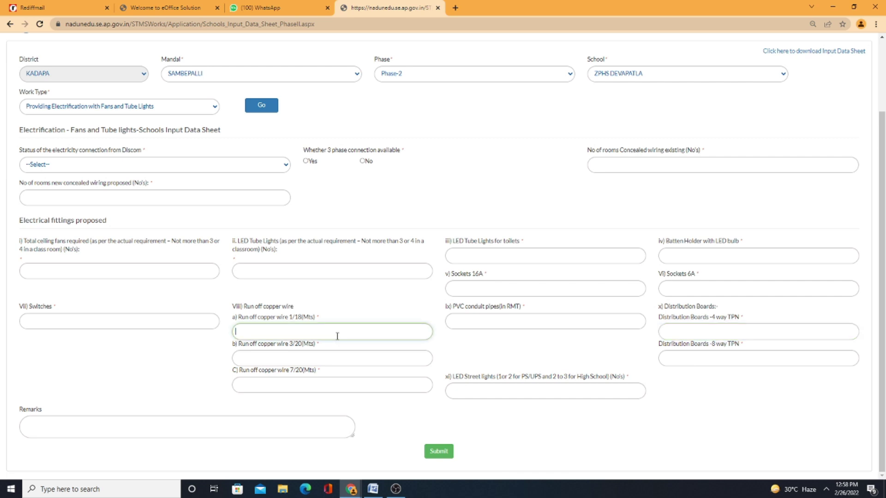
click(480, 321)
click(684, 331)
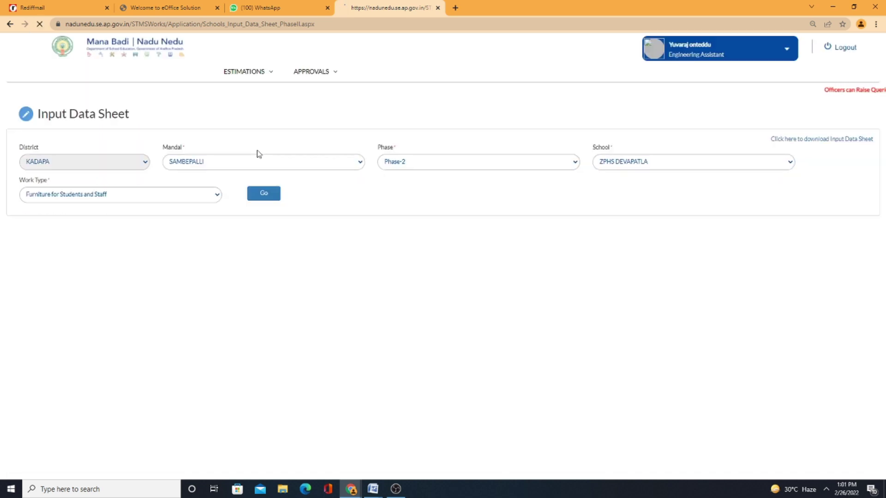
Review the input fields of the Furniture for Students and Staff and Painting to School sheets.
scroll(210, 106, down, 1)
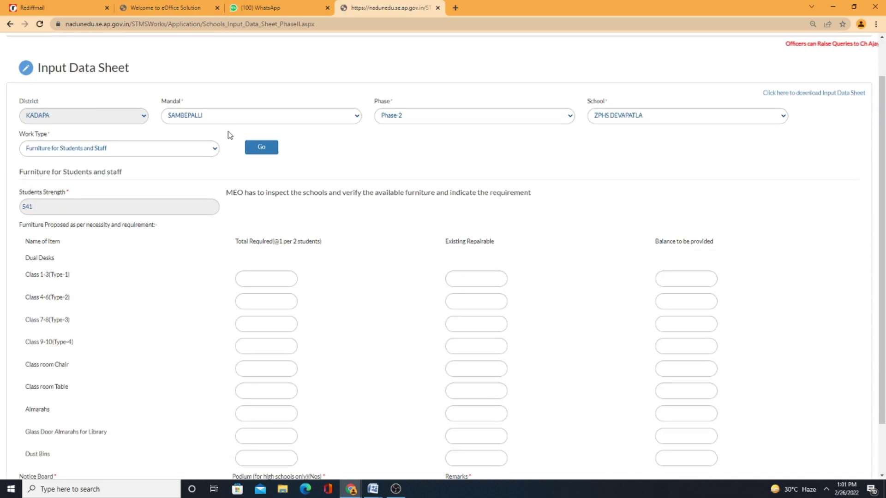
scroll(230, 134, down, 1)
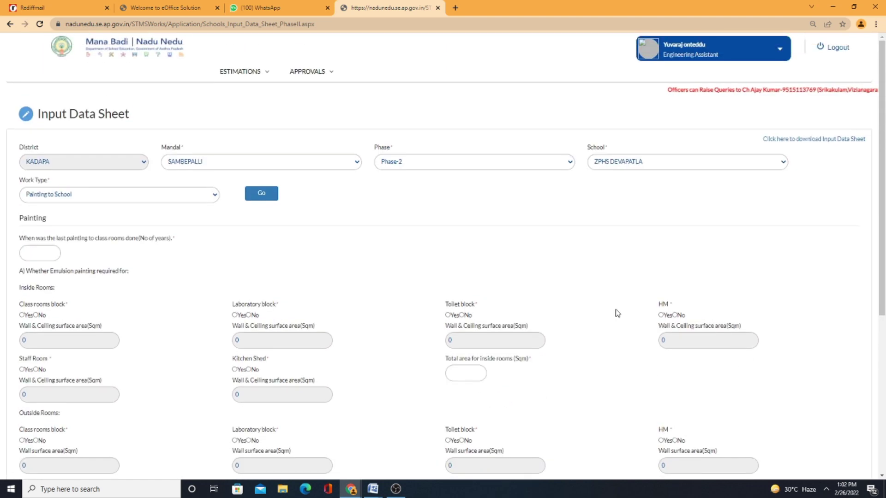
scroll(618, 314, down, 5)
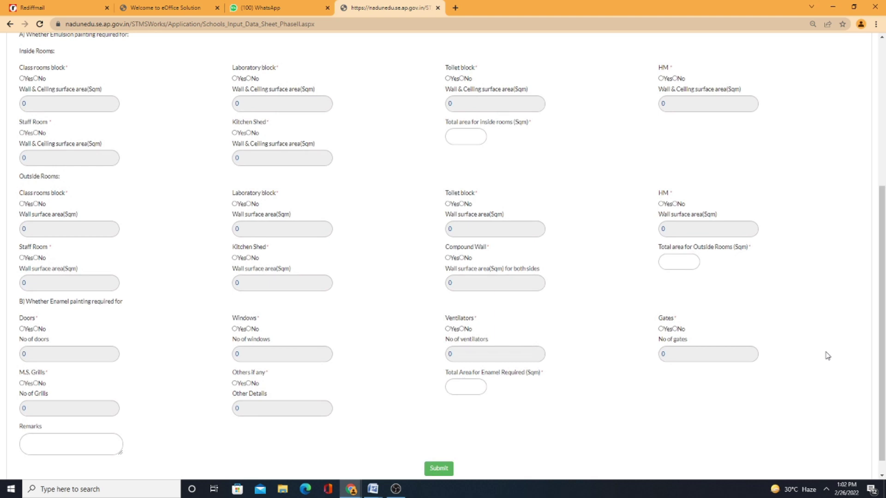
scroll(827, 355, up, 5)
Load the Major and Minor Repairs sheet and review it together with the additional class rooms, Kitchen Shed and Co-Located Anganwadi Centers sheets.
click(250, 195)
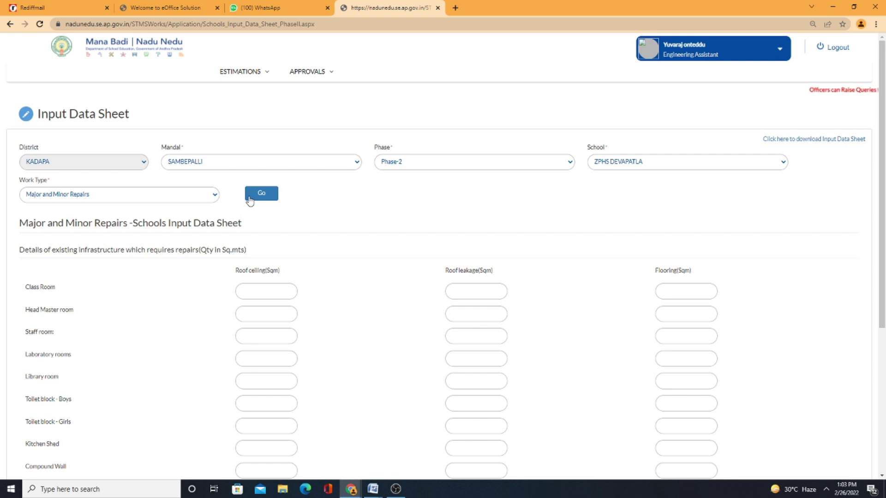
scroll(144, 226, down, 5)
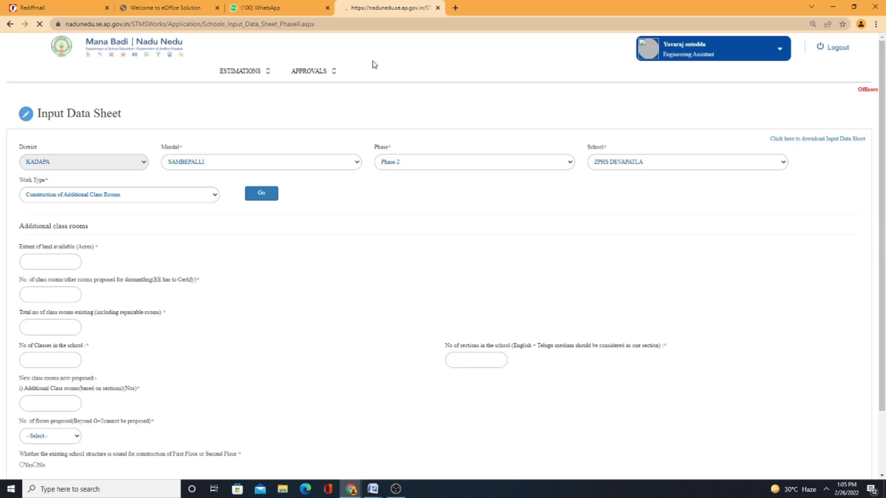
scroll(176, 178, down, 2)
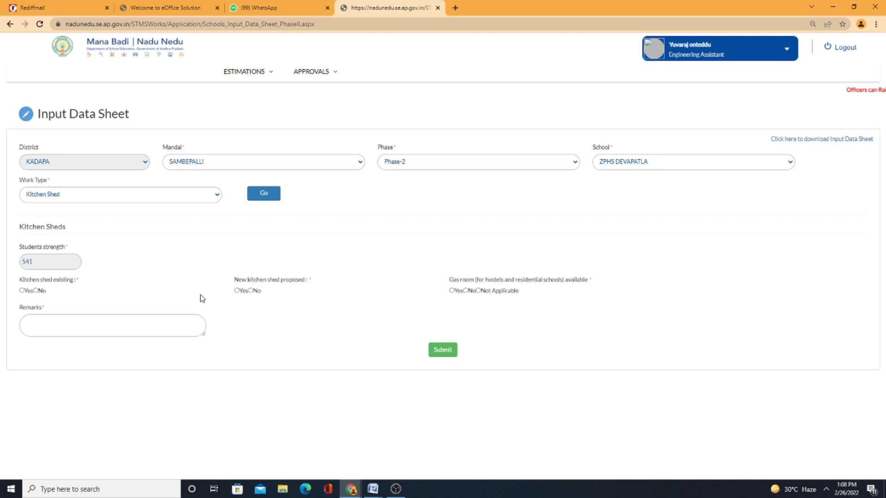
click(270, 289)
click(263, 251)
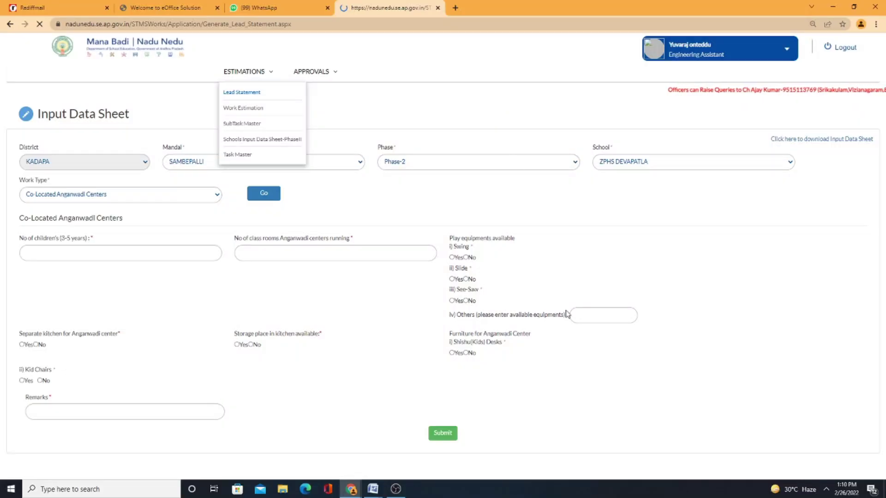
List the lead statement for mandal SAMBEPALLI, Phase-2, school ZPHS DEVAPATLA.
click(281, 153)
click(277, 174)
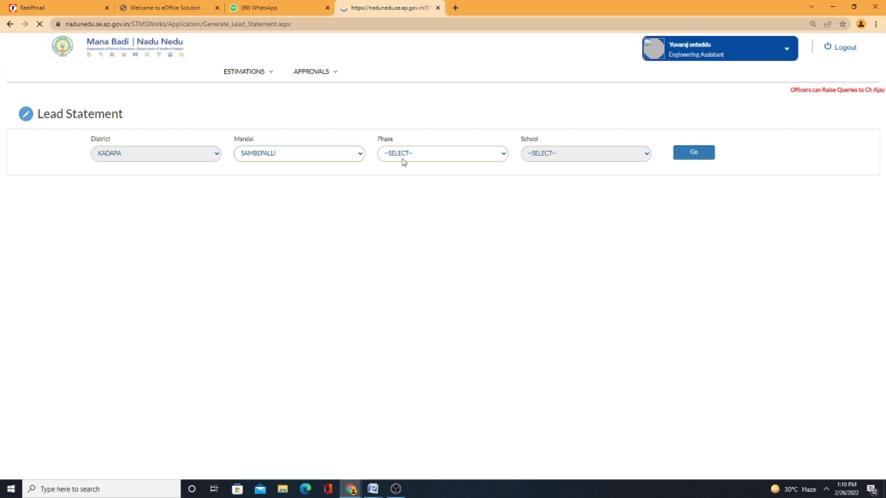
click(583, 154)
click(583, 175)
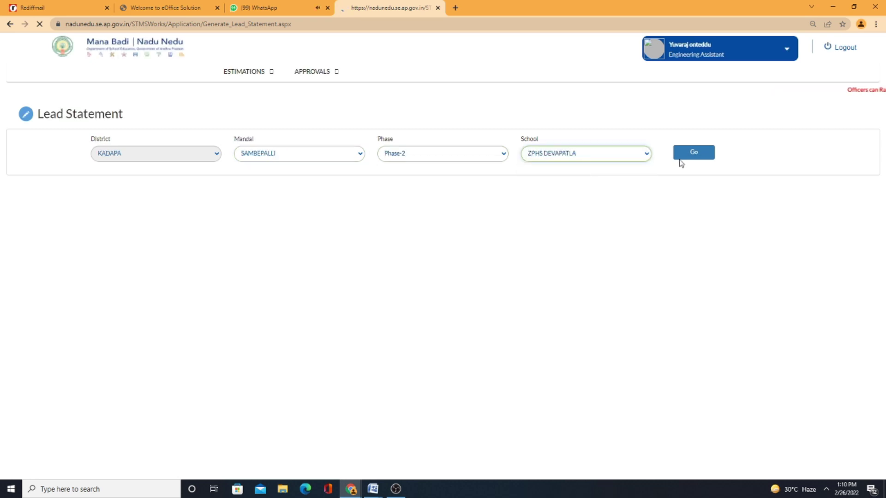
click(693, 154)
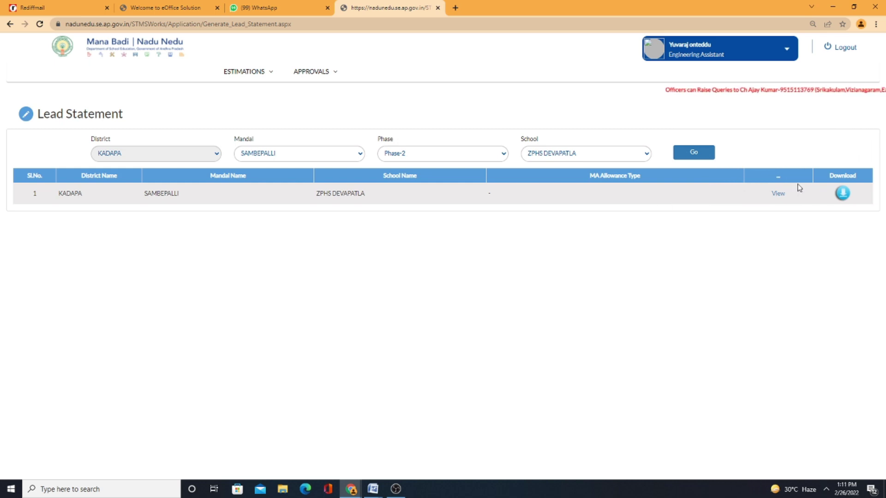
Open the ZPHS DEVAPATLA lead statement and examine its material rows, source and lead columns, and calculation and submission options.
click(778, 194)
scroll(457, 216, down, 7)
scroll(459, 215, down, 6)
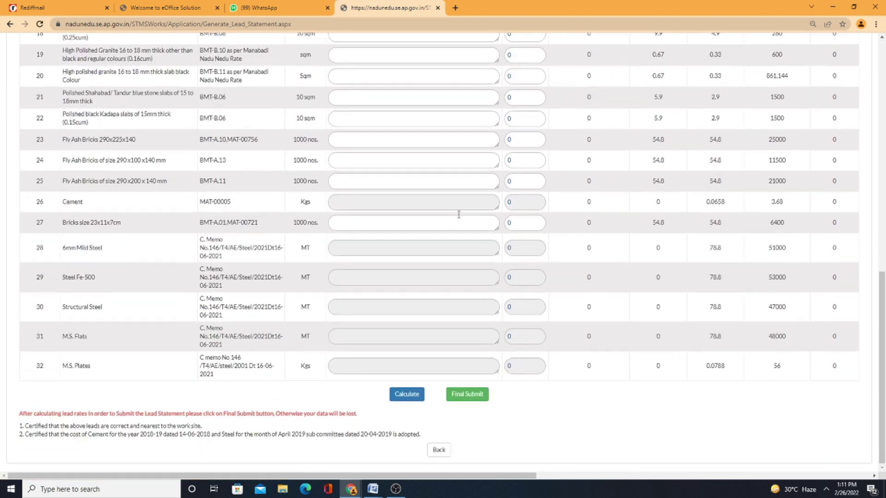
scroll(458, 214, up, 9)
scroll(459, 216, up, 4)
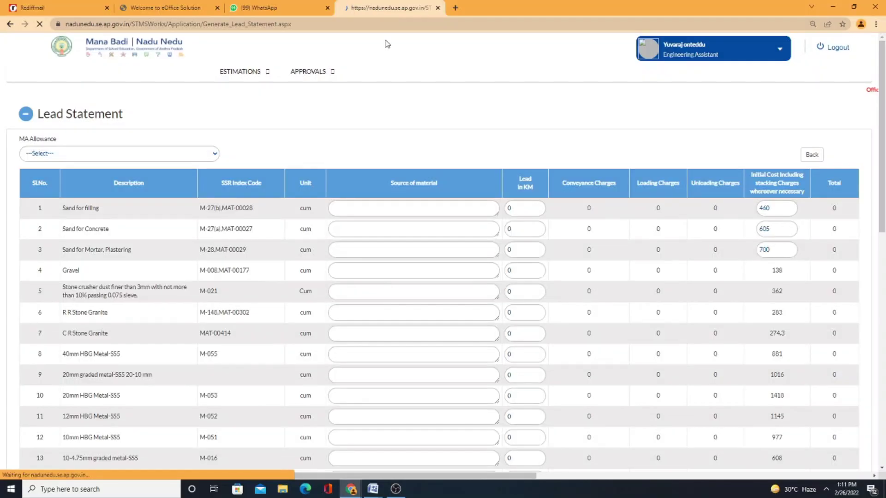
scroll(459, 215, down, 10)
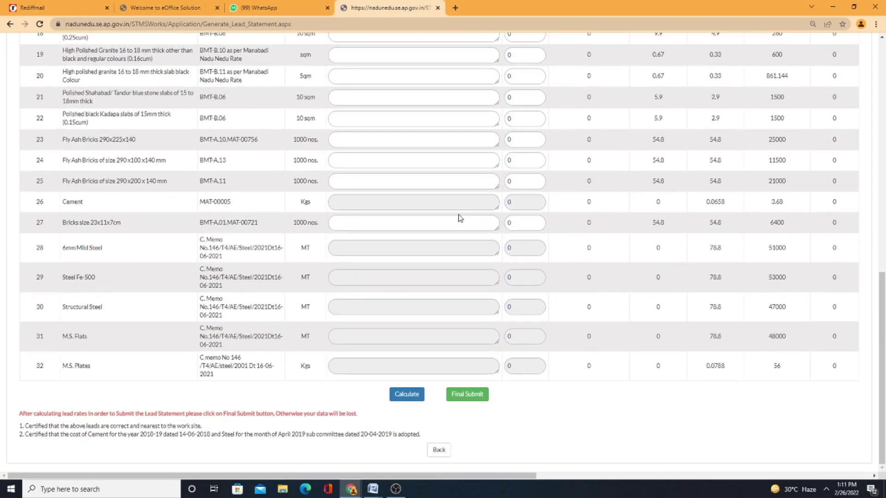
scroll(458, 214, up, 8)
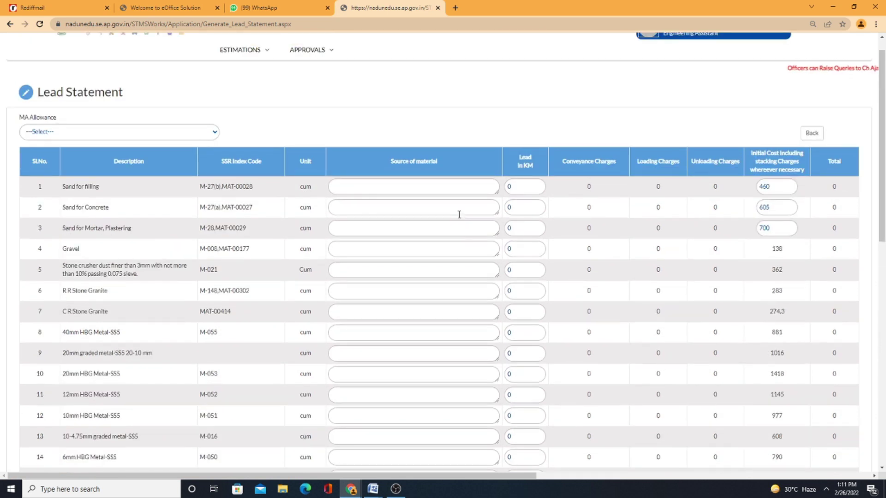
scroll(460, 218, up, 1)
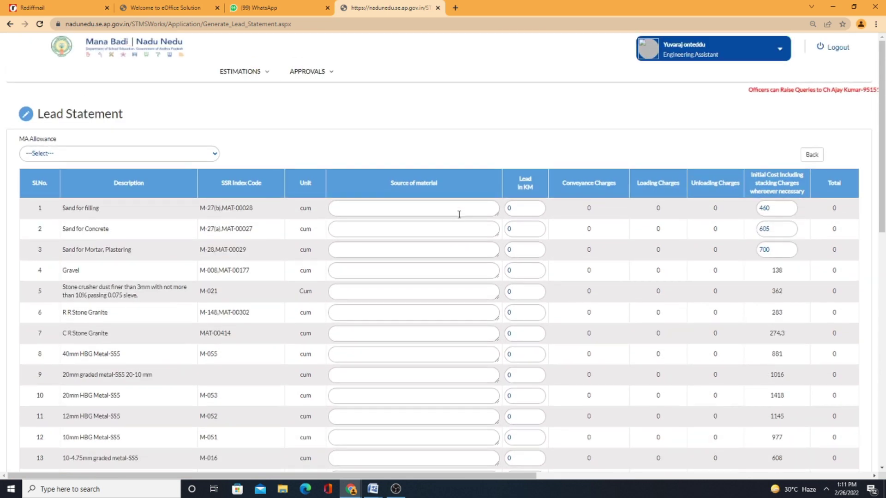
Set the MA allowance to "Other than the above areas" and give Sand for filling the source nandalur with a 70 km lead.
click(213, 154)
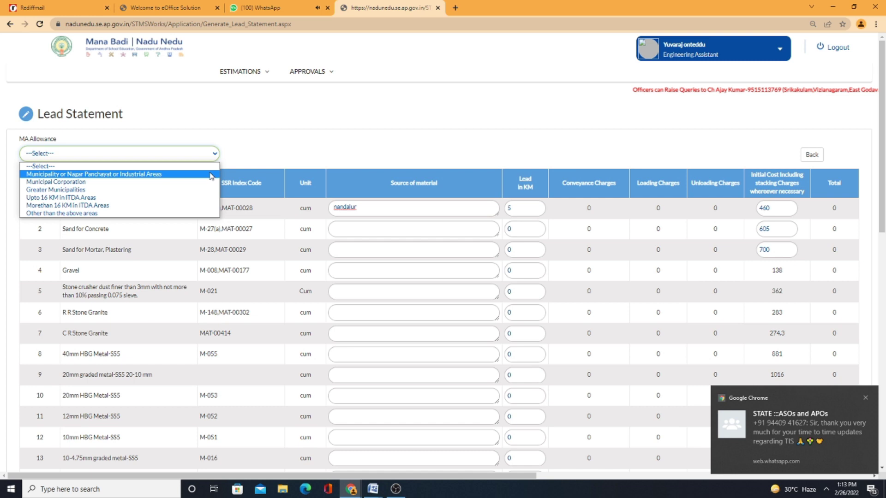
click(189, 213)
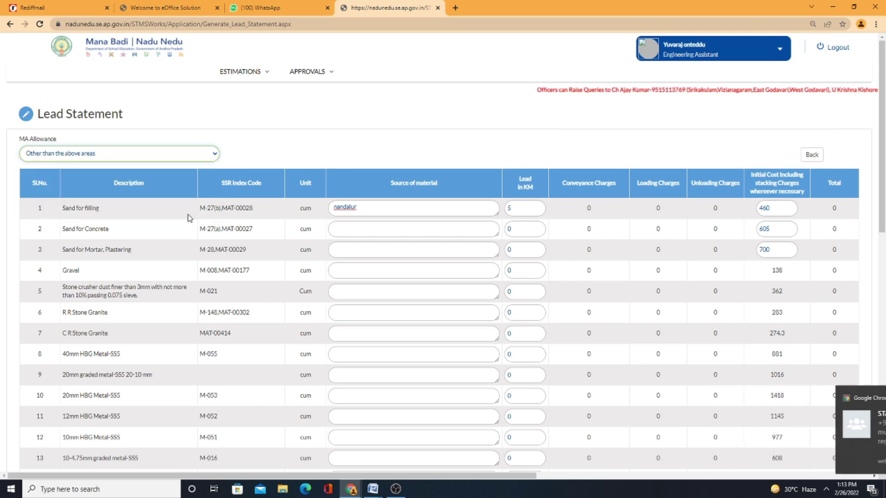
click(517, 208)
key(BackSpace)
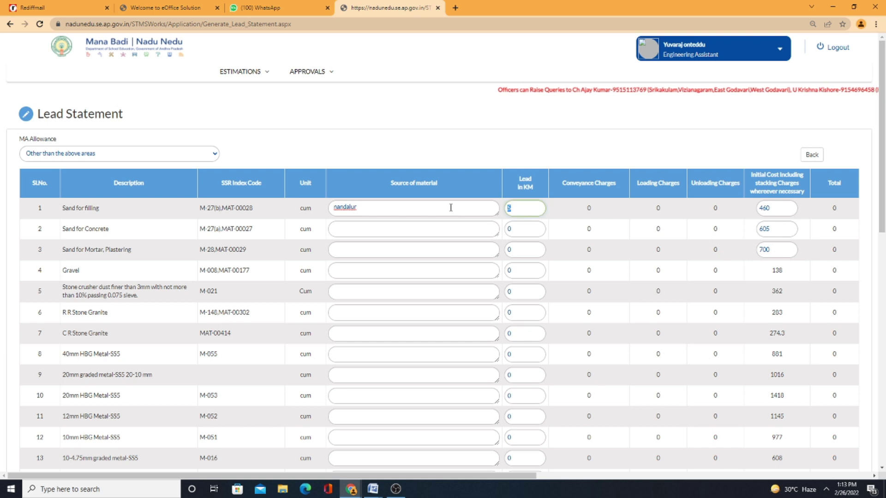
text(7)
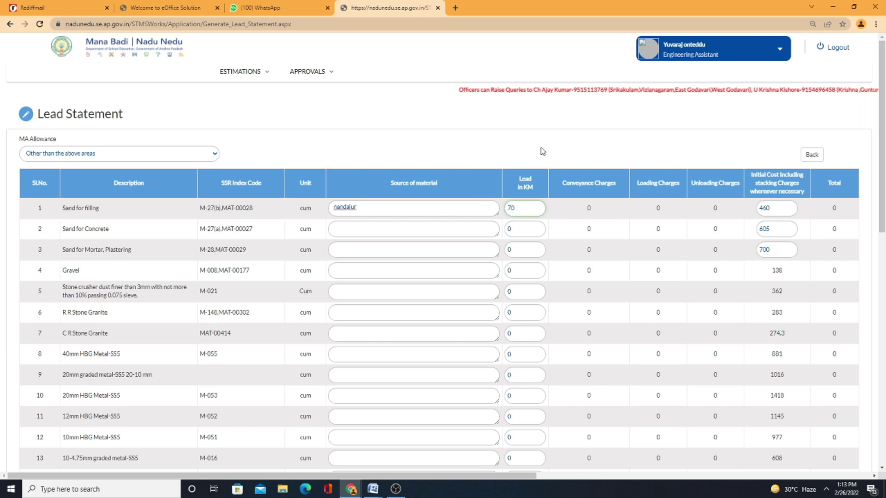
scroll(588, 225, down, 4)
scroll(588, 225, down, 8)
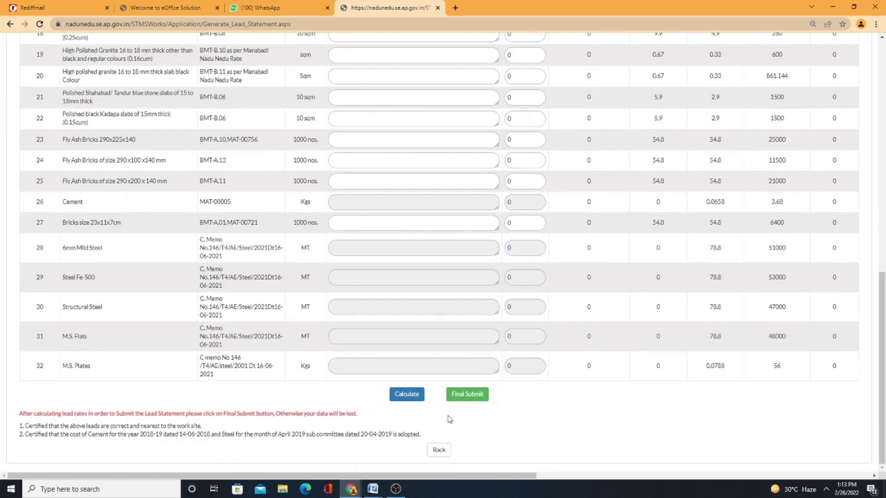
scroll(462, 358, up, 12)
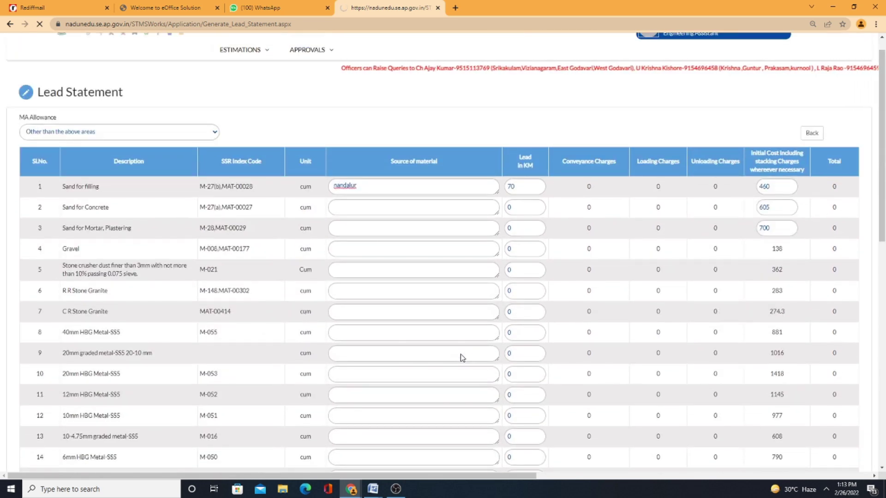
Review the lead statement's material rows, calculation and submission options, cement and steel cost certification, and MA allowance choices.
scroll(463, 358, down, 10)
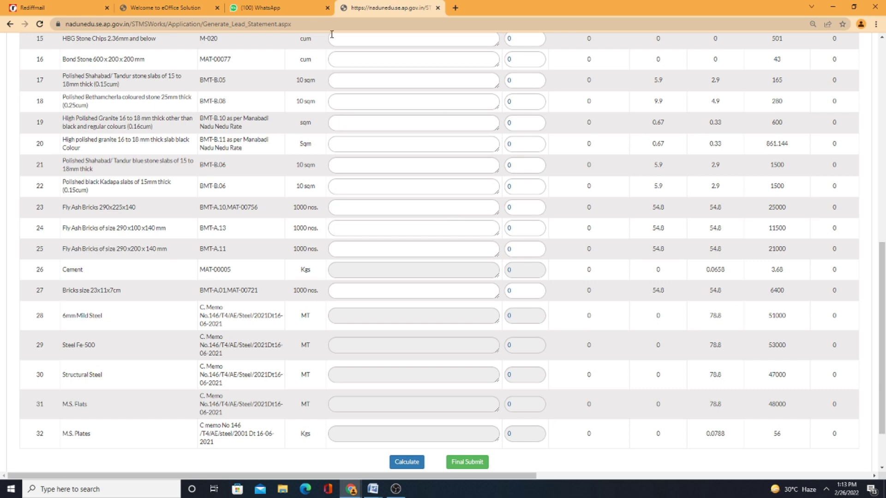
scroll(213, 299, down, 2)
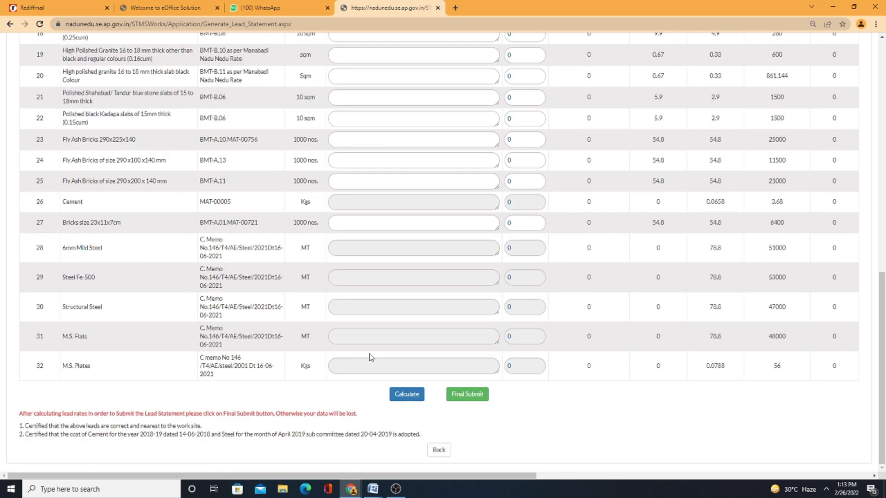
scroll(337, 331, up, 5)
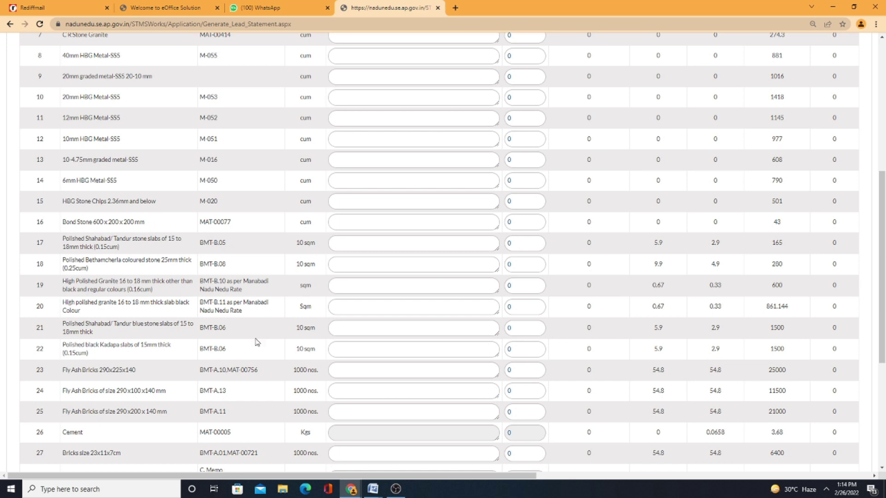
scroll(262, 336, up, 7)
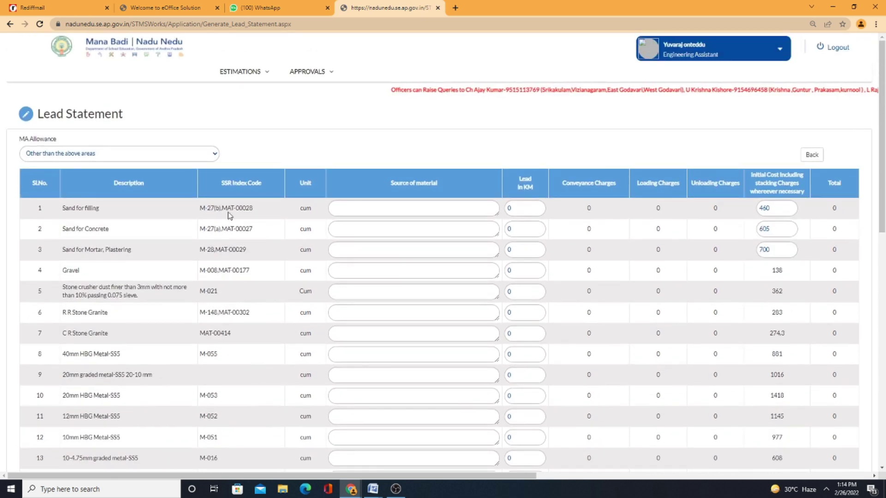
scroll(189, 405, down, 3)
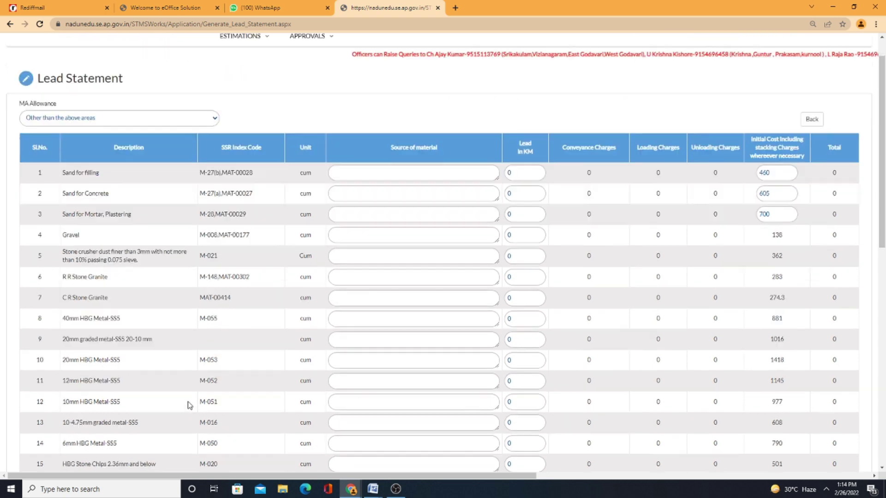
scroll(189, 406, down, 8)
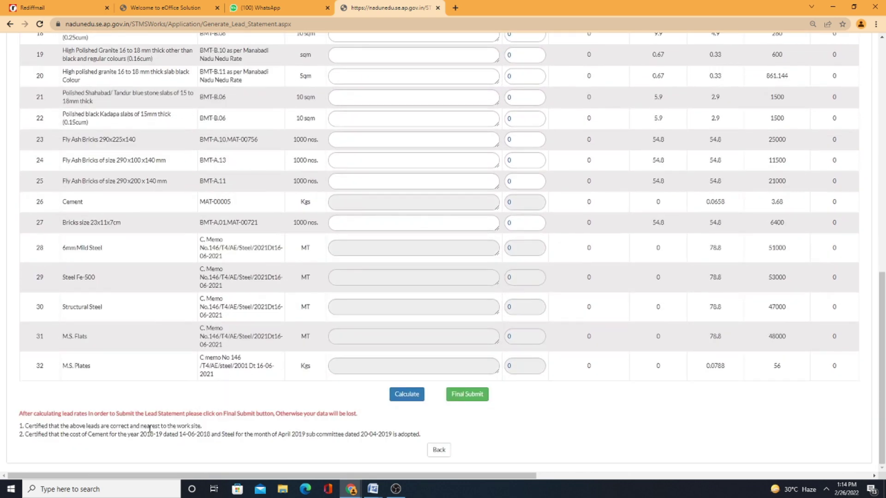
drag(67, 436, 241, 436)
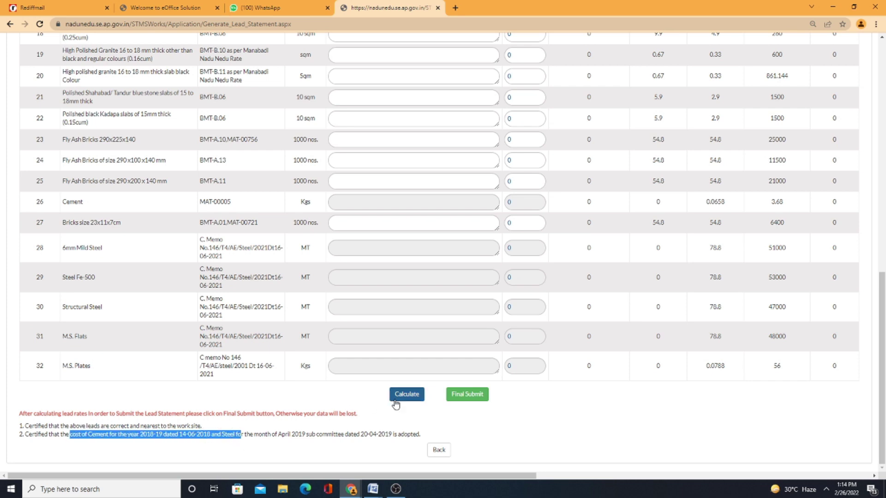
scroll(228, 403, up, 12)
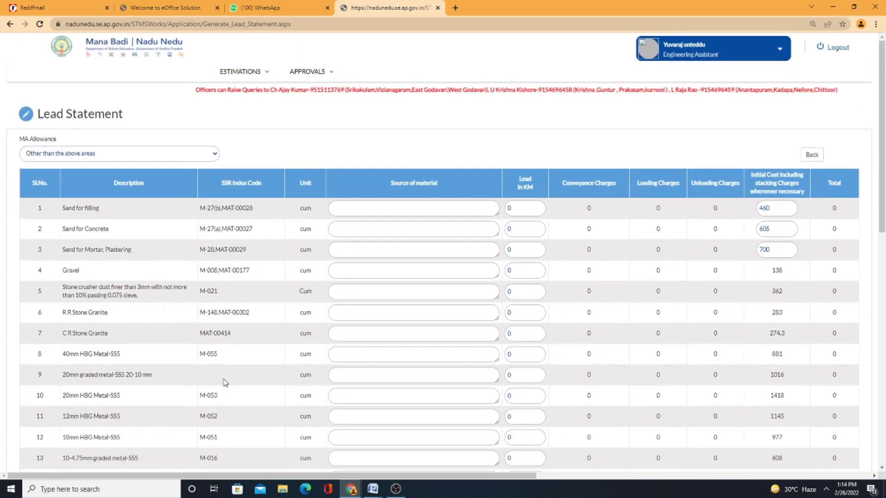
click(184, 155)
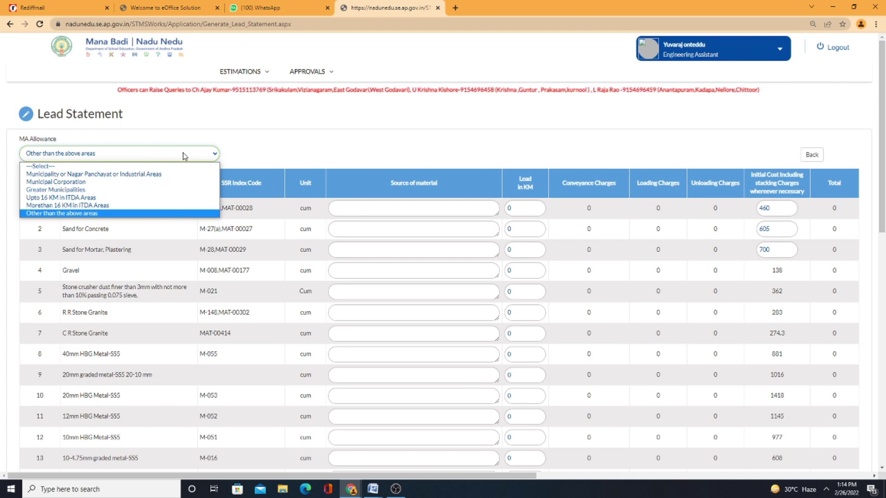
click(185, 155)
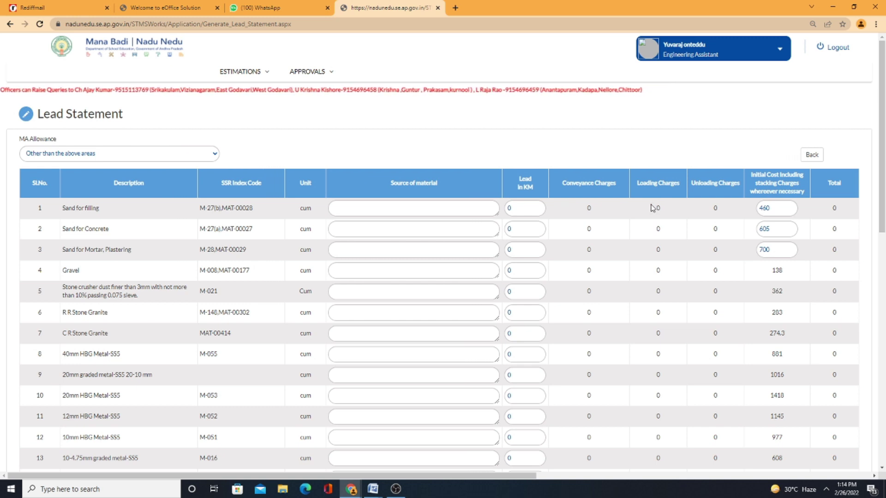
scroll(344, 306, down, 10)
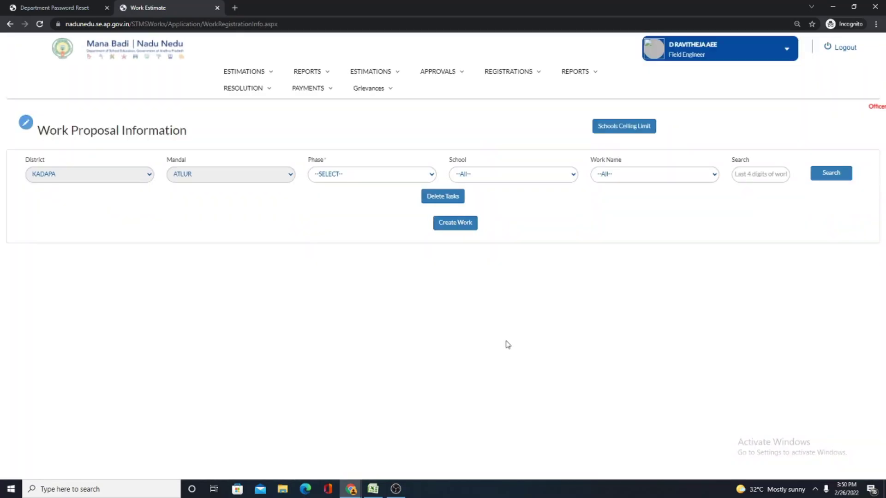
Load the General Phase-II school input data sheet for mandal ATLUR, Phase-2, school ZPHS KAMALAKUR.
click(368, 73)
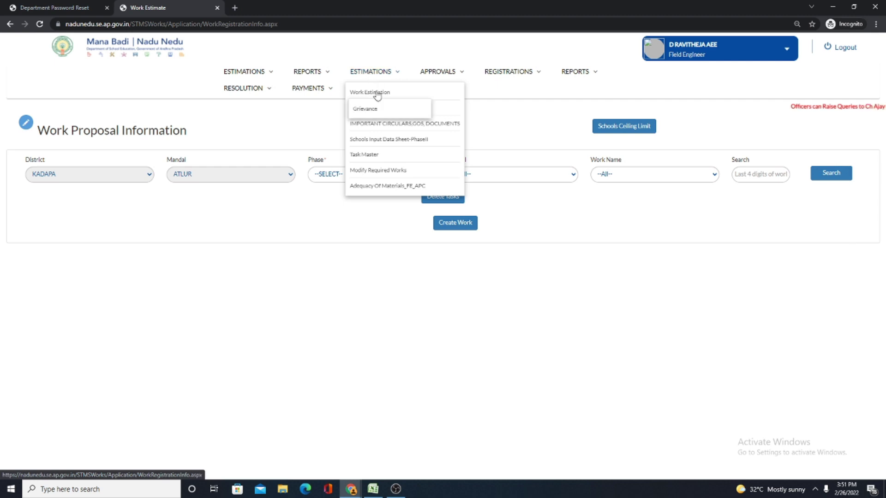
click(385, 141)
click(277, 180)
click(287, 198)
click(450, 181)
click(457, 190)
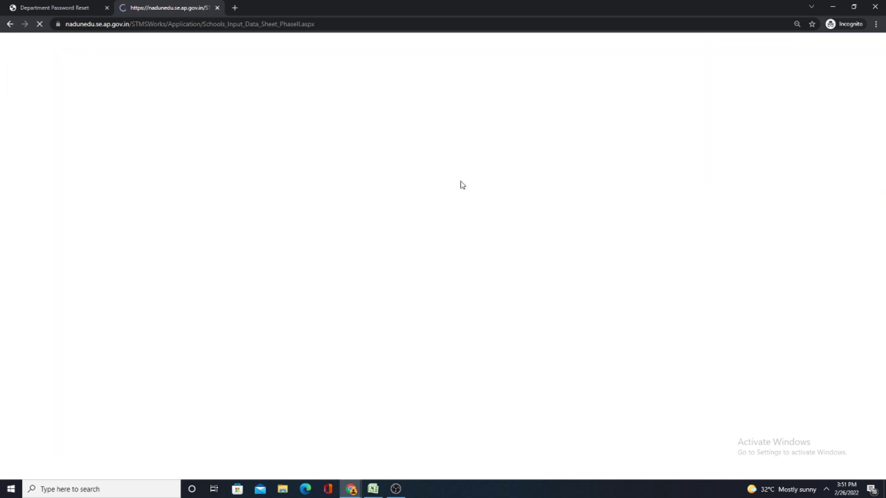
click(460, 182)
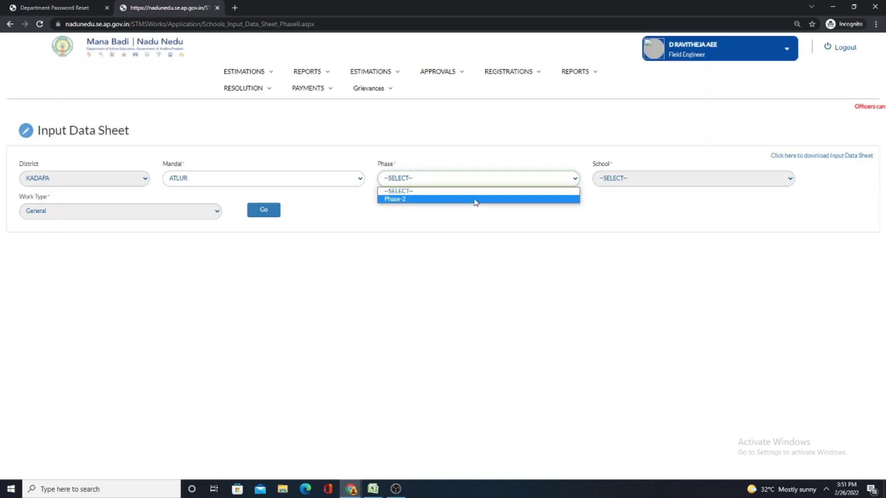
click(476, 200)
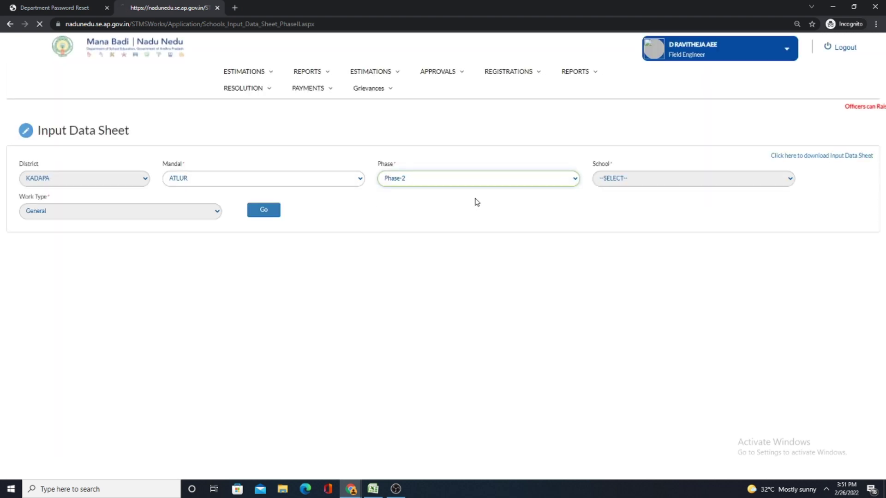
click(620, 184)
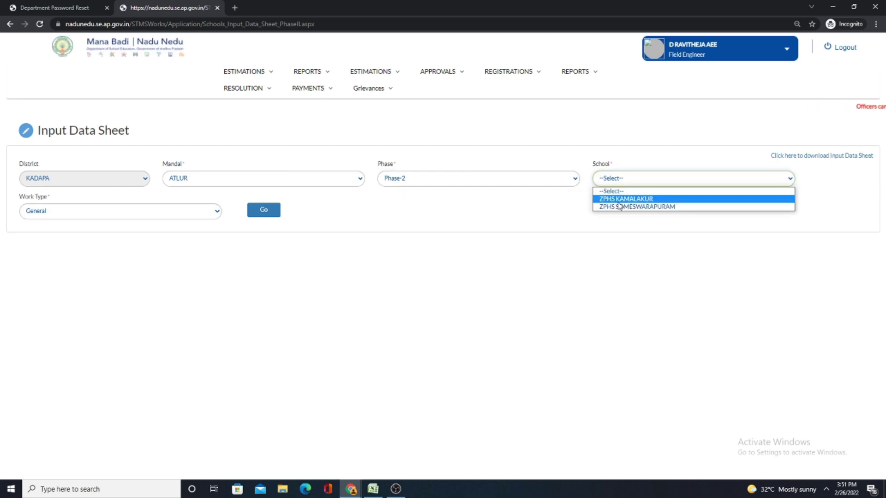
click(619, 201)
click(270, 216)
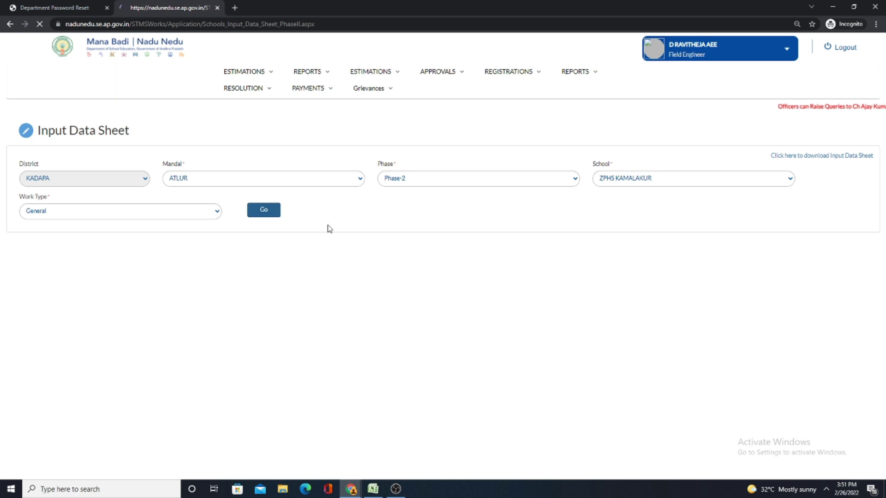
Review the ZPHS KAMALAKUR general sheet's existing infrastructure fields, school work requirements table and submission option.
scroll(394, 236, down, 1)
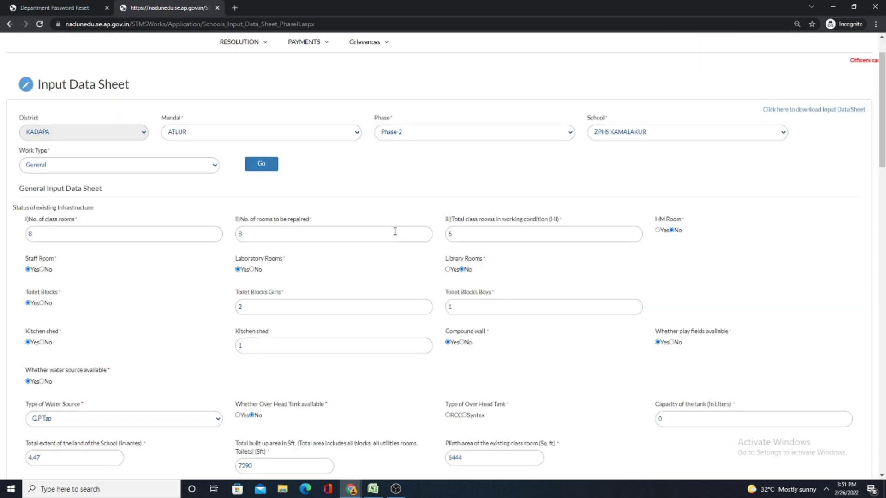
scroll(395, 232, down, 2)
scroll(395, 236, down, 7)
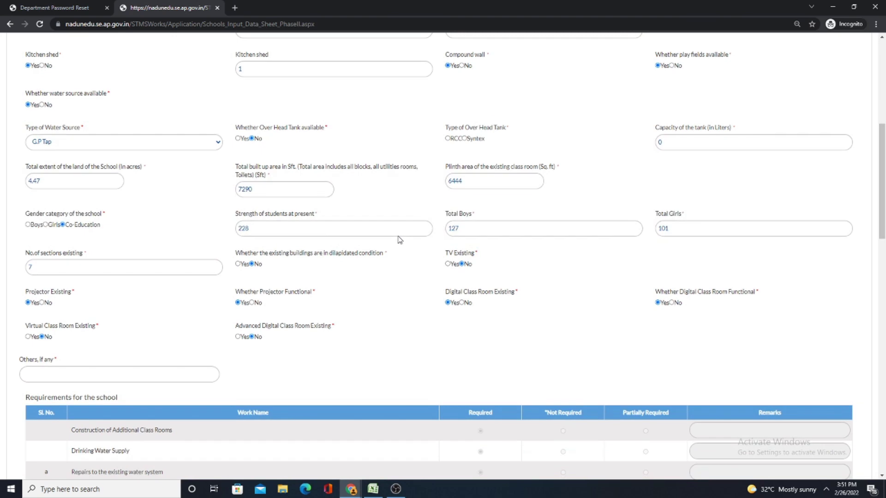
scroll(400, 240, down, 5)
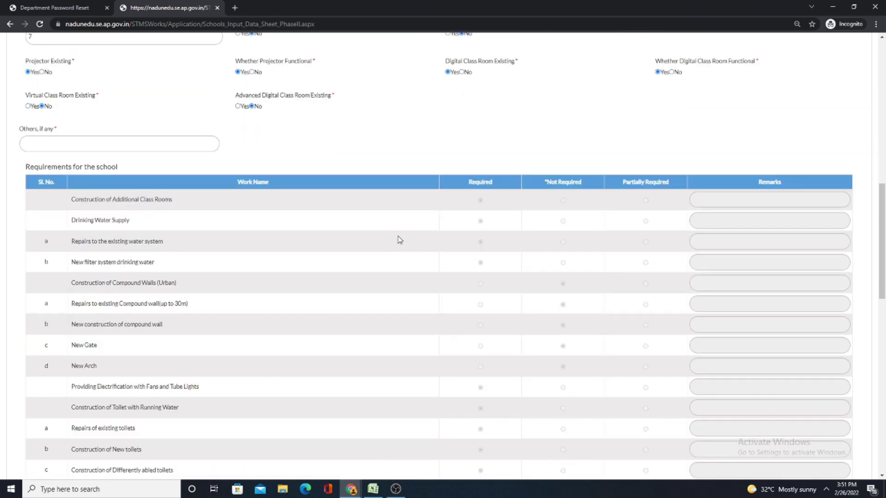
scroll(400, 240, up, 4)
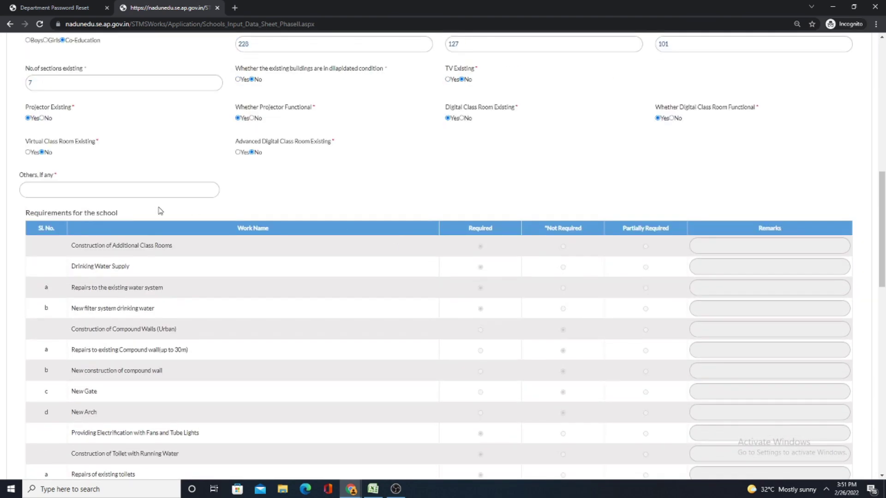
scroll(392, 185, down, 15)
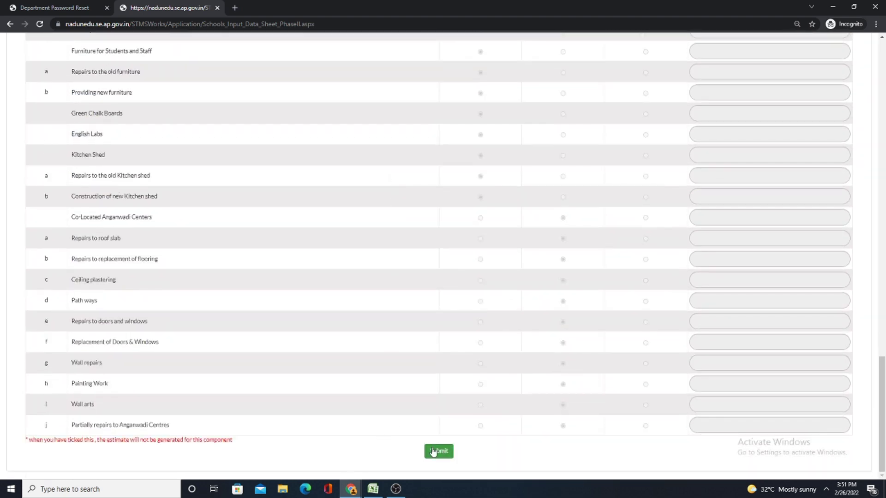
scroll(618, 419, up, 15)
Open the ZPHS KAMALAKUR lead statement for mandal ATLUR, Phase-2, and examine its material sources, leads, charges and totals.
mouse_move(243, 74)
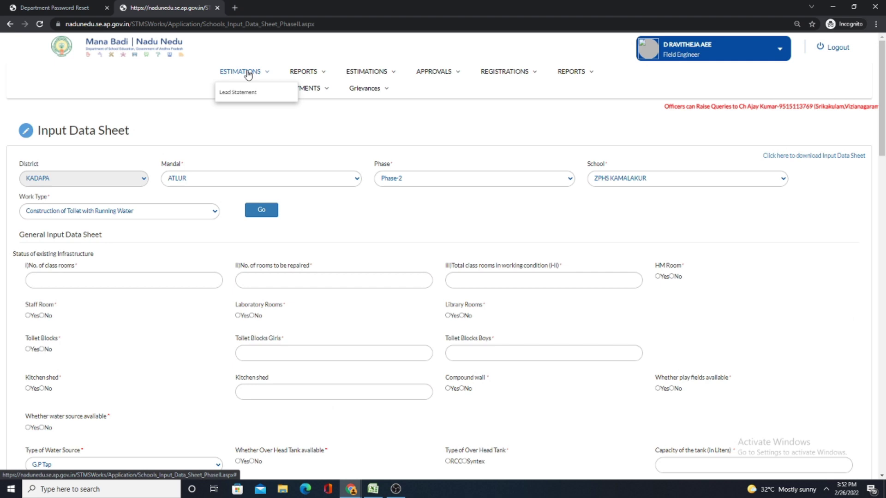
click(245, 96)
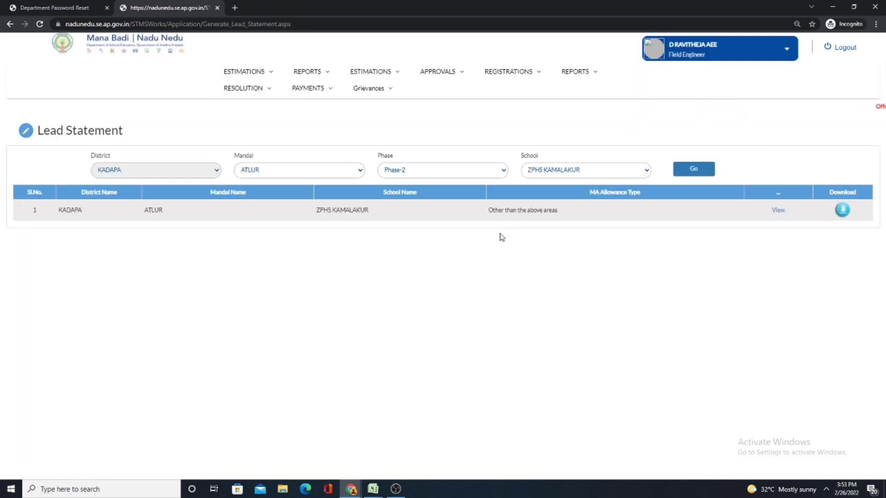
click(777, 211)
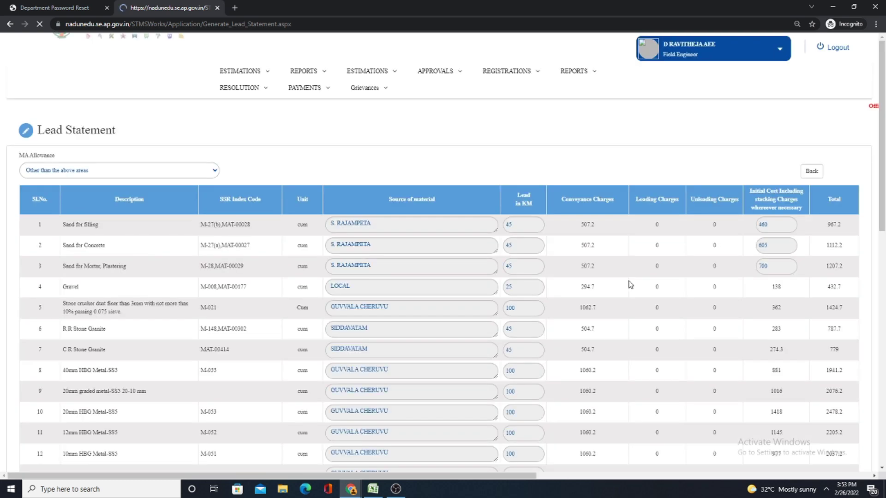
scroll(630, 284, down, 12)
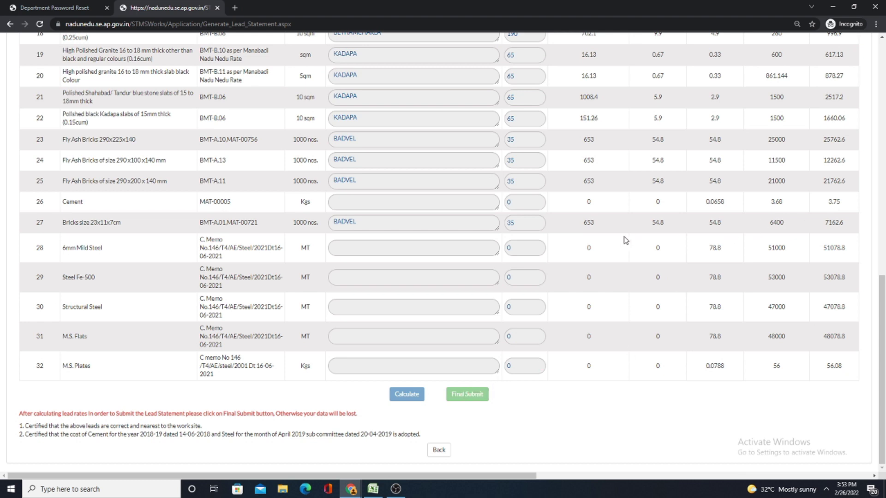
drag(531, 223, 503, 226)
scroll(496, 219, up, 10)
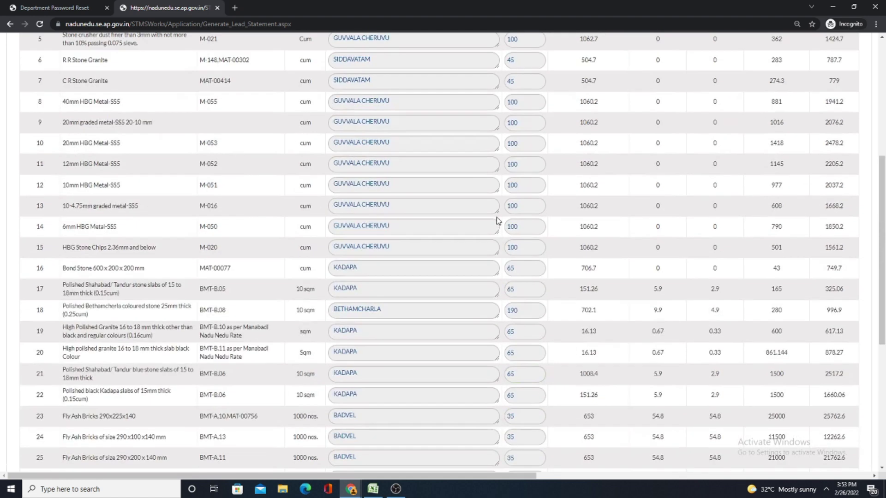
click(431, 145)
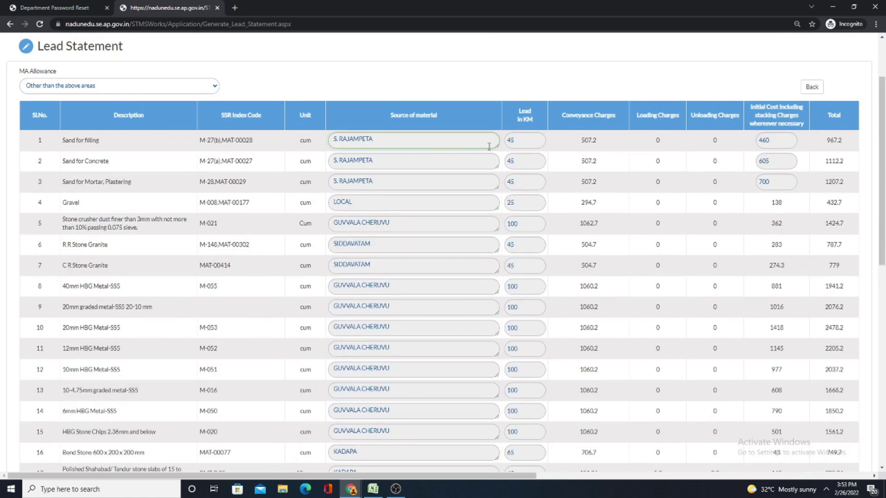
scroll(489, 147, up, 3)
scroll(491, 185, down, 7)
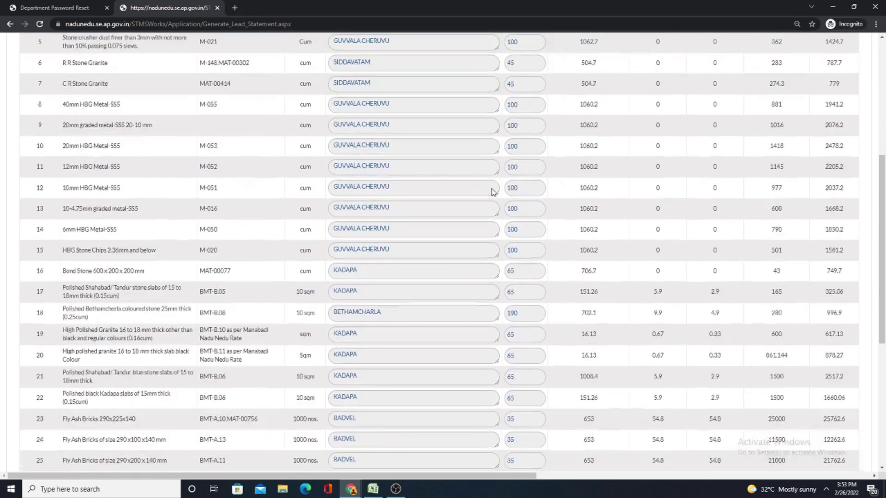
Review the ZPHS KAMALAKUR lead statement's remaining stone, brick, cement and steel rows, including the 23x11x7cm brick lead, and the submission options.
scroll(493, 191, down, 6)
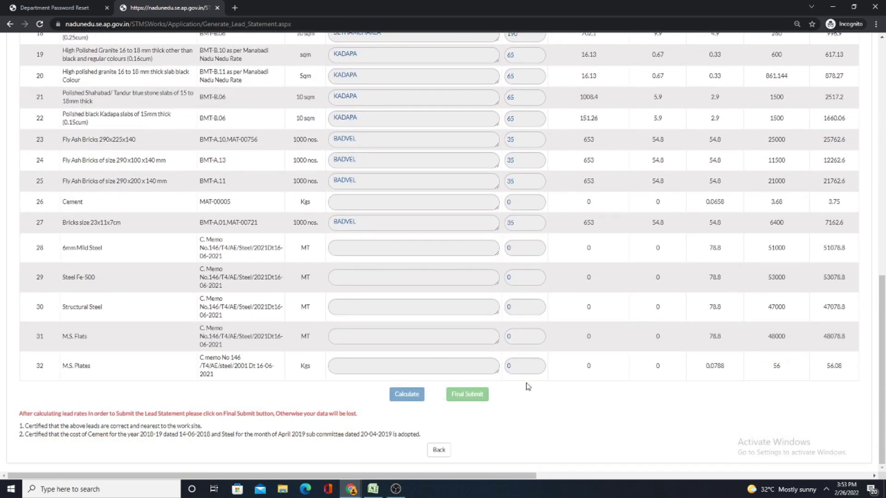
scroll(528, 387, up, 13)
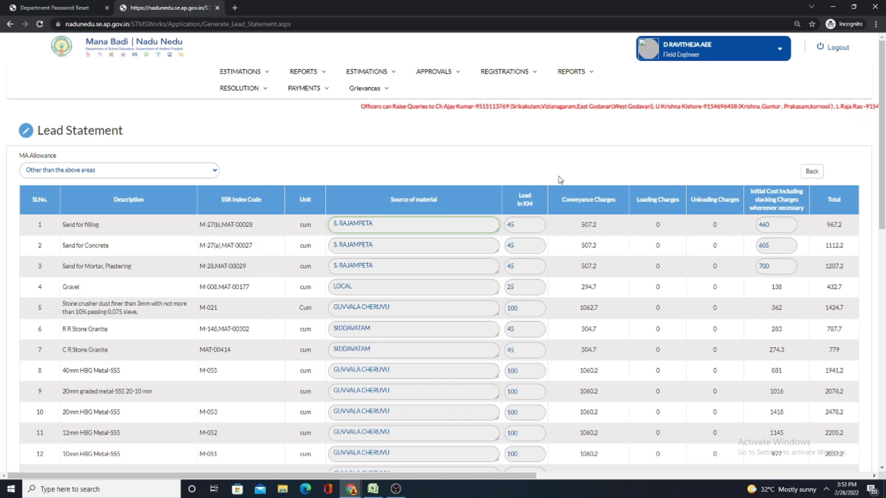
scroll(560, 179, down, 10)
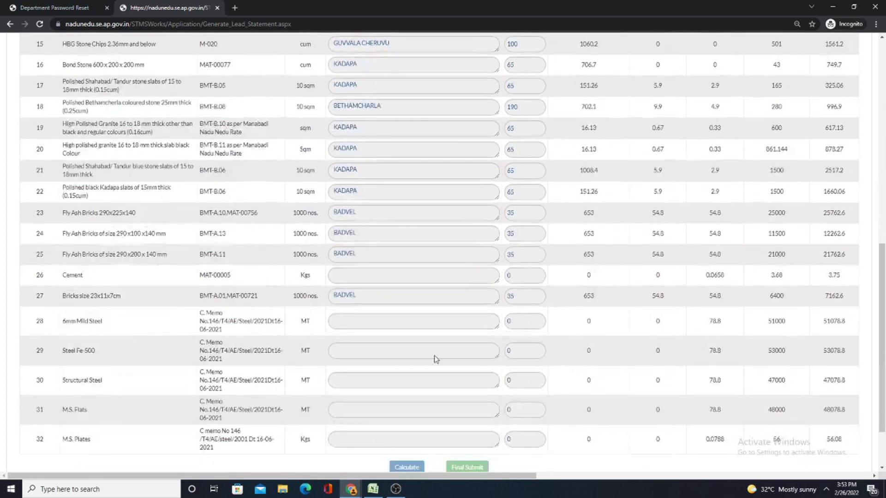
scroll(436, 359, down, 1)
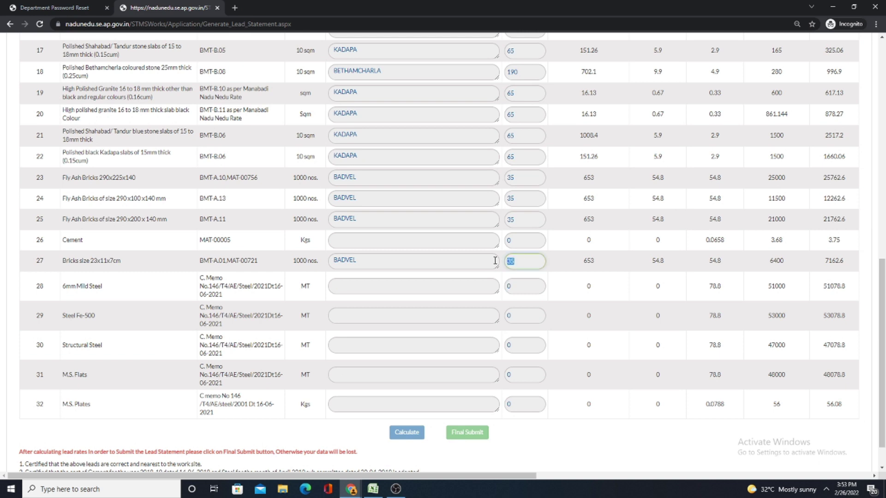
scroll(595, 430, up, 12)
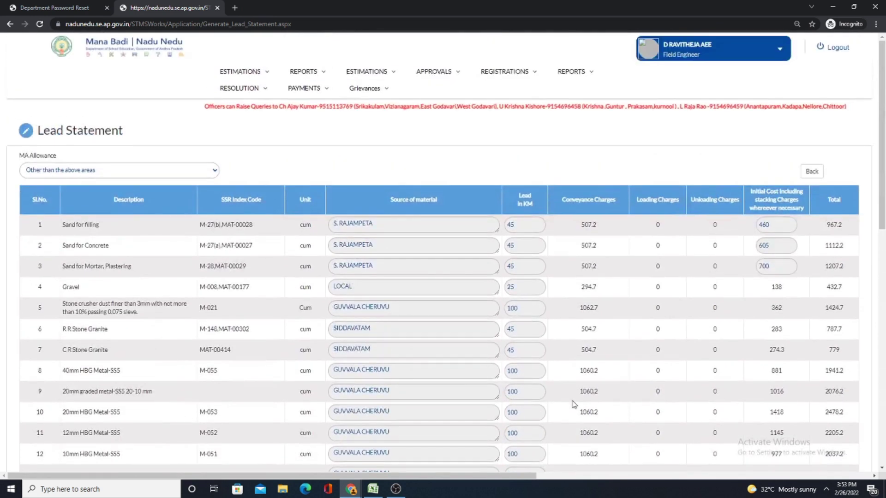
Load the Modify Required Works table for mandal ATLUR, Phase-2, school ZPHS KAMALAKUR.
mouse_move(345, 82)
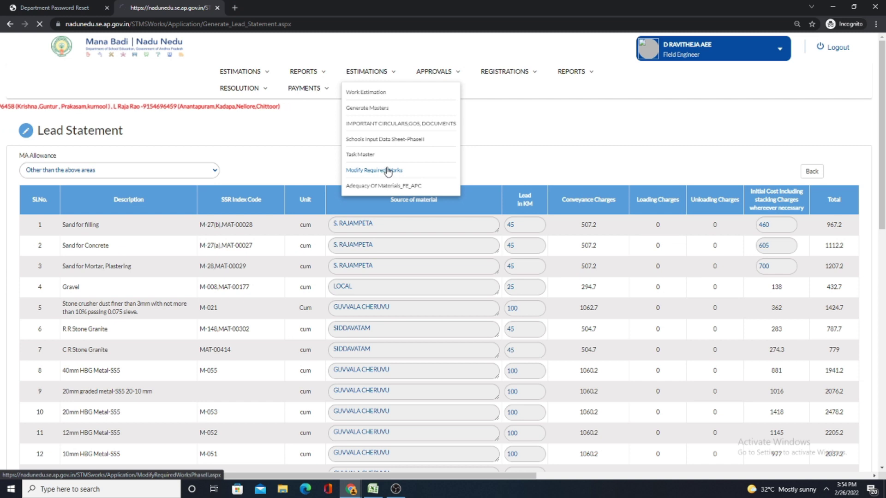
click(388, 171)
click(277, 170)
click(346, 191)
click(414, 176)
click(439, 172)
click(431, 191)
click(625, 172)
click(624, 193)
click(843, 172)
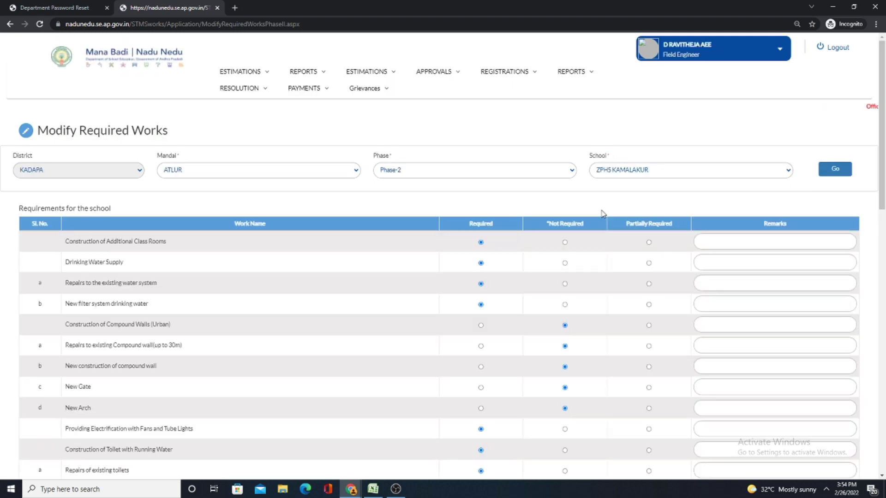
Examine which ZPHS KAMALAKUR works are marked Required, Not Required or Partially Required, along with the remarks fields, footnote and submission option.
scroll(499, 202, down, 2)
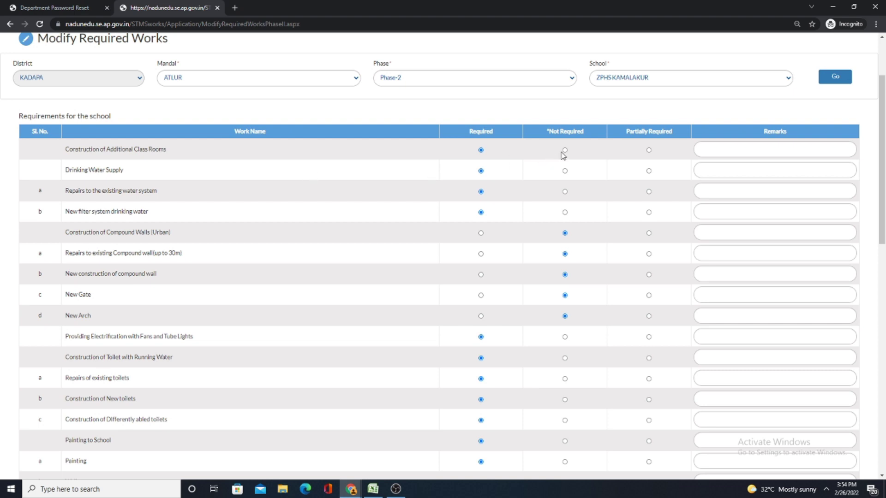
scroll(490, 156, down, 8)
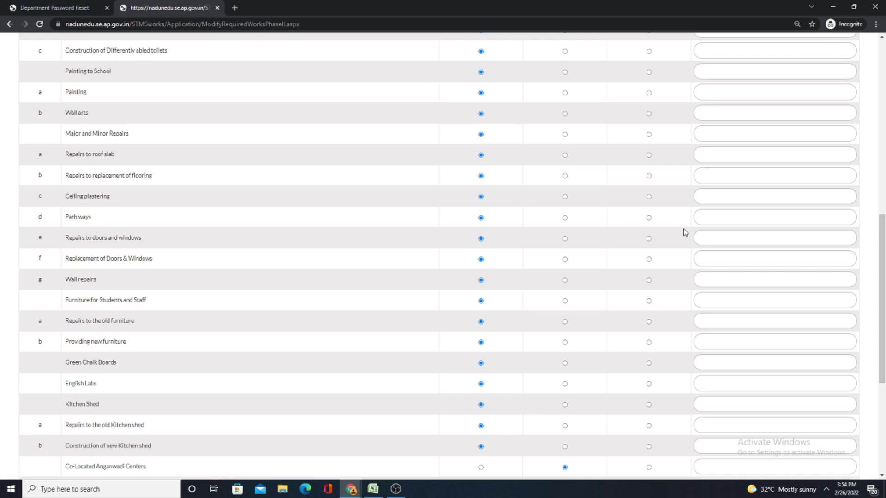
scroll(684, 231, up, 10)
scroll(669, 251, down, 7)
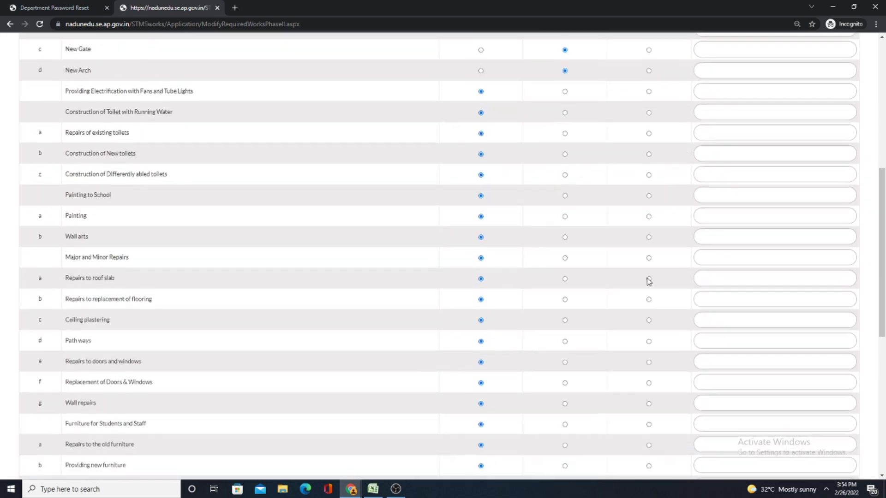
scroll(648, 281, down, 8)
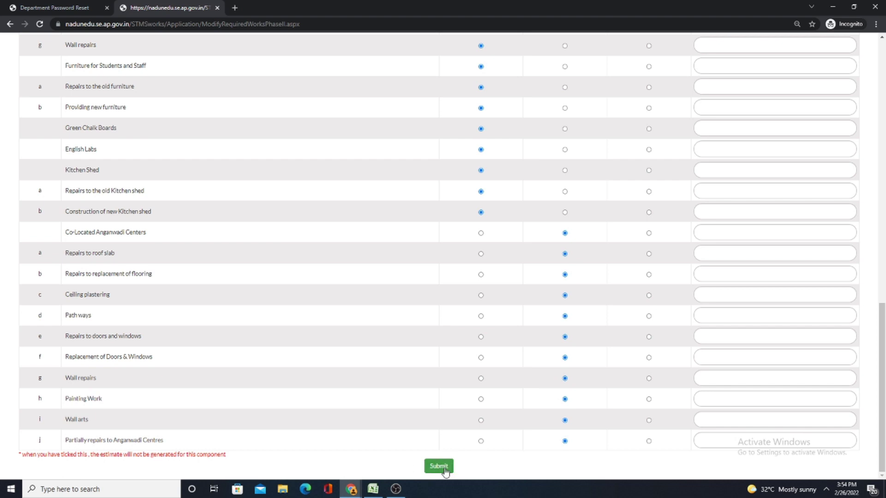
scroll(607, 330, up, 15)
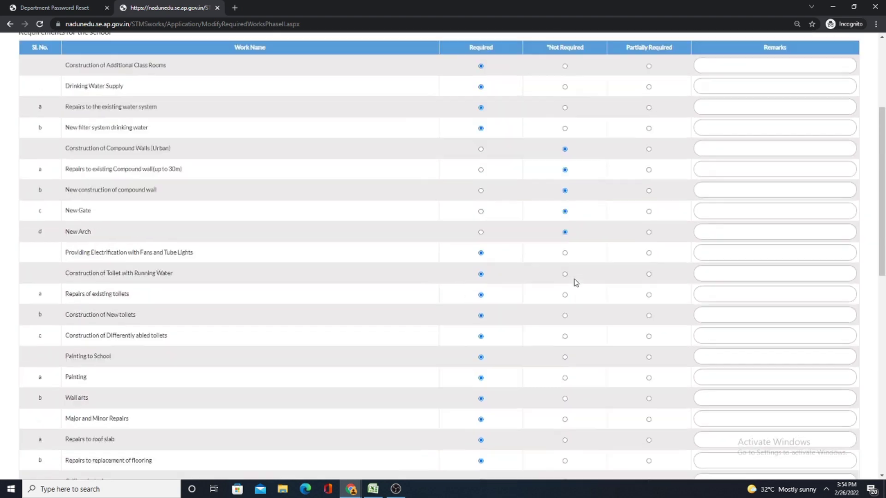
Look up Parents Committee Resolutions awaiting approval for mandal ATLUR, Phase-II, school ZPHS KAMALAKUR.
mouse_move(431, 74)
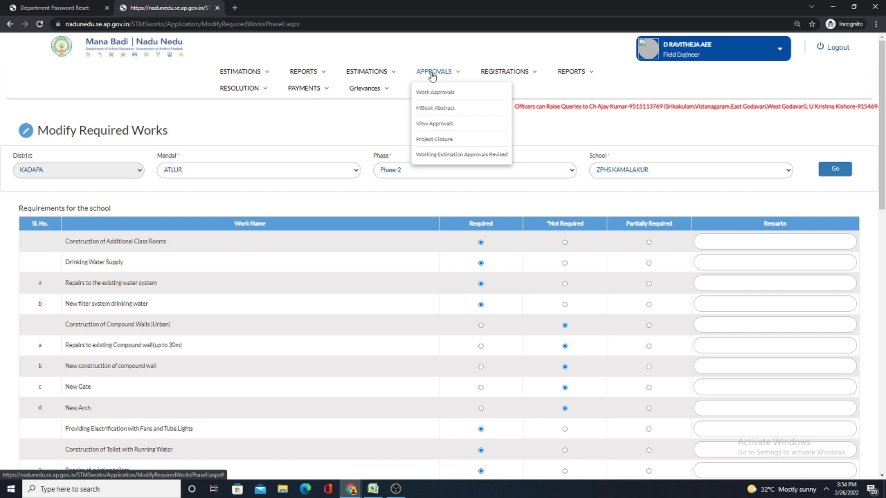
mouse_move(374, 81)
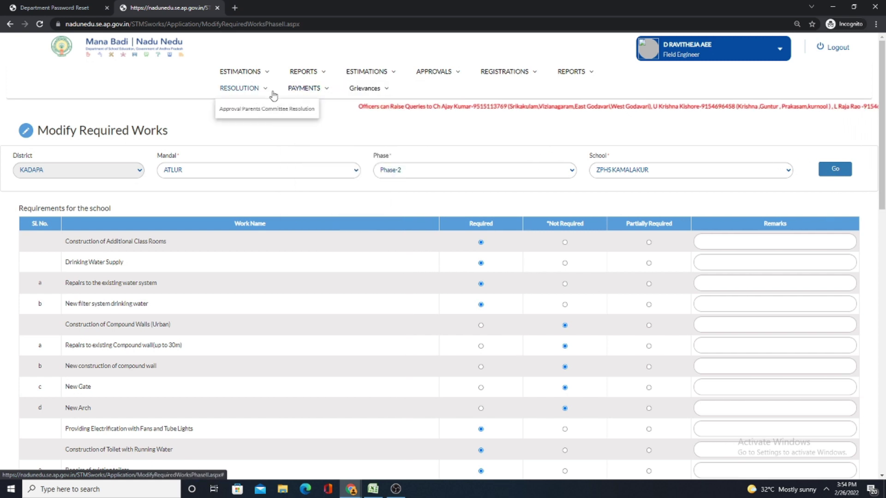
click(281, 110)
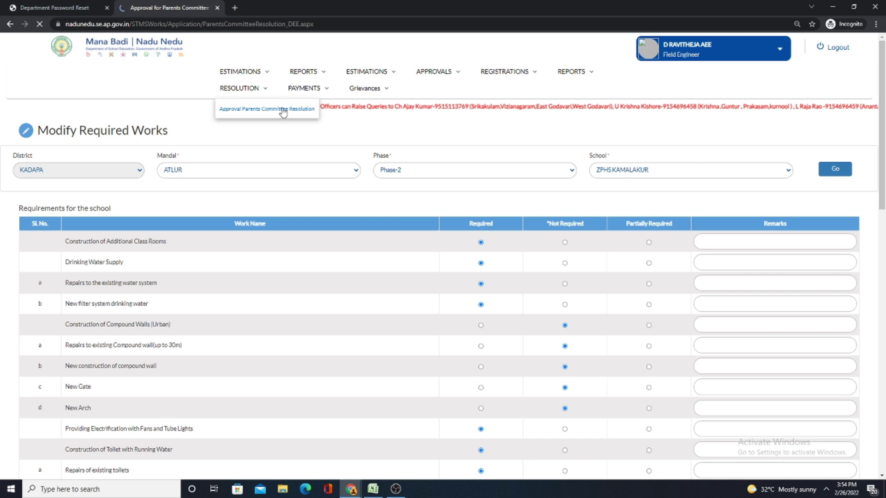
click(330, 170)
click(332, 191)
click(555, 172)
click(554, 199)
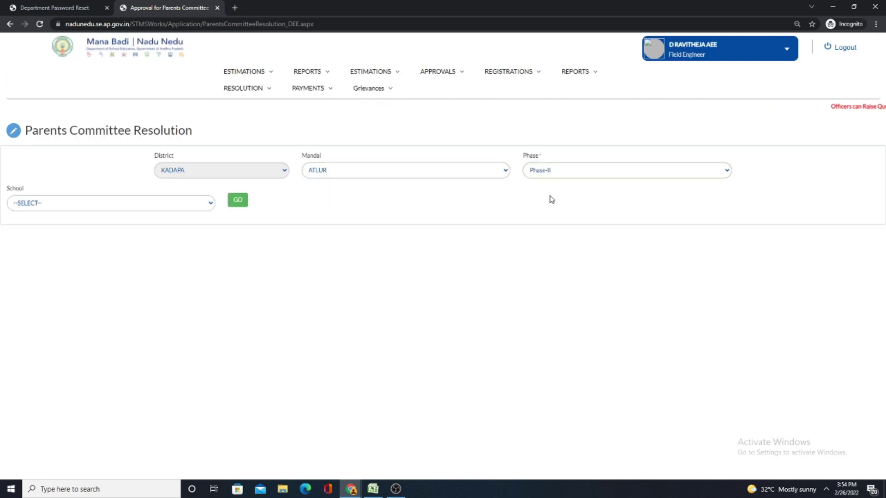
click(186, 206)
click(176, 223)
click(244, 200)
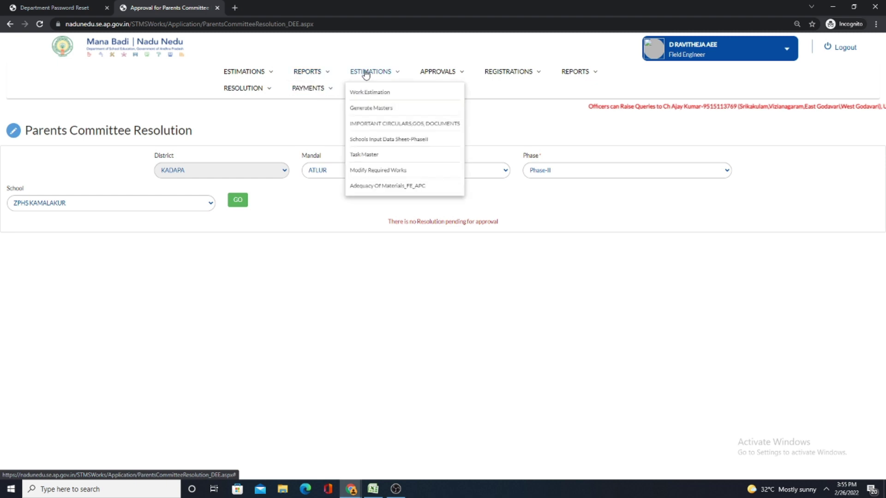
Open the Work Estimation page of the Estimations section.
click(371, 92)
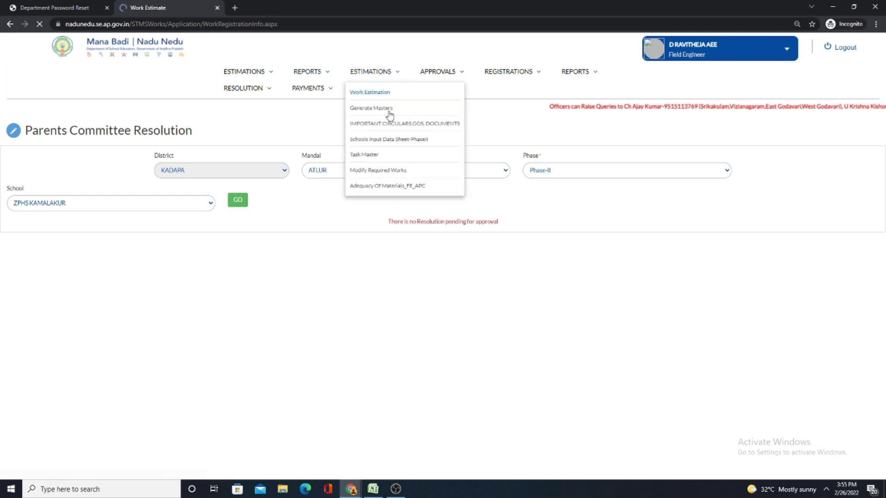